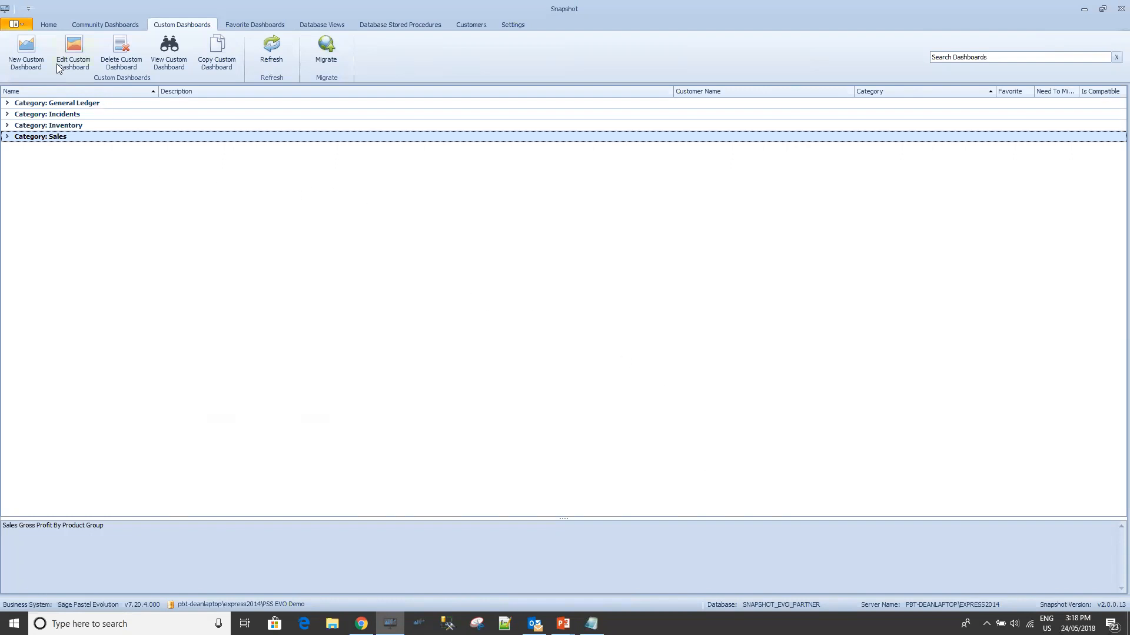
Create a new custom dashboard and start adding a data source of type Microsoft Excel workbook / CSV file.
click(25, 51)
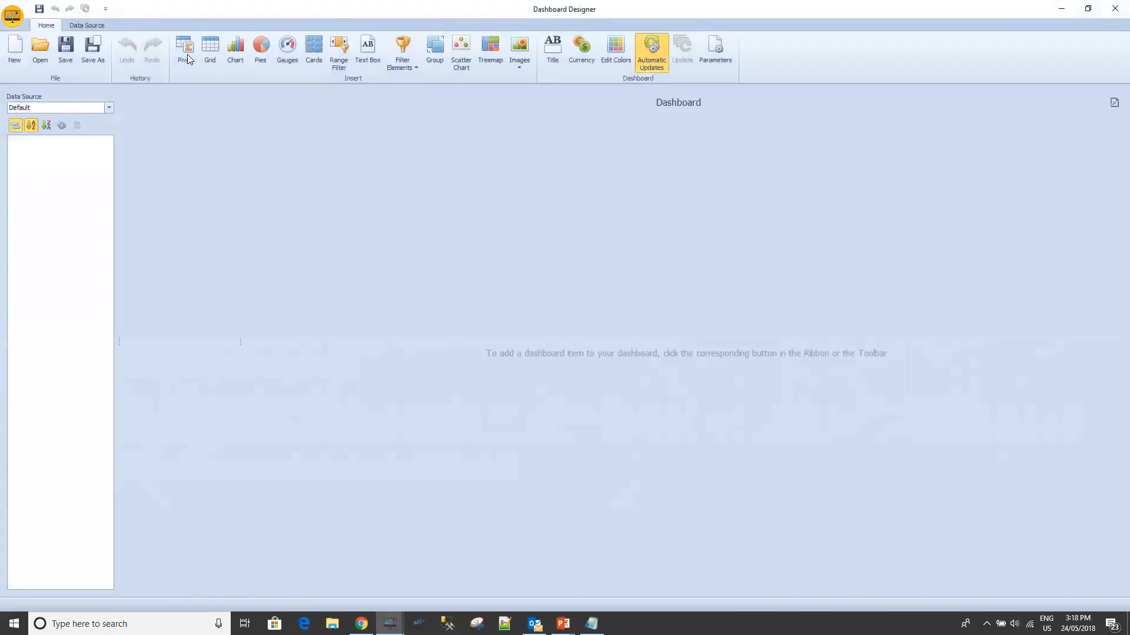
click(88, 25)
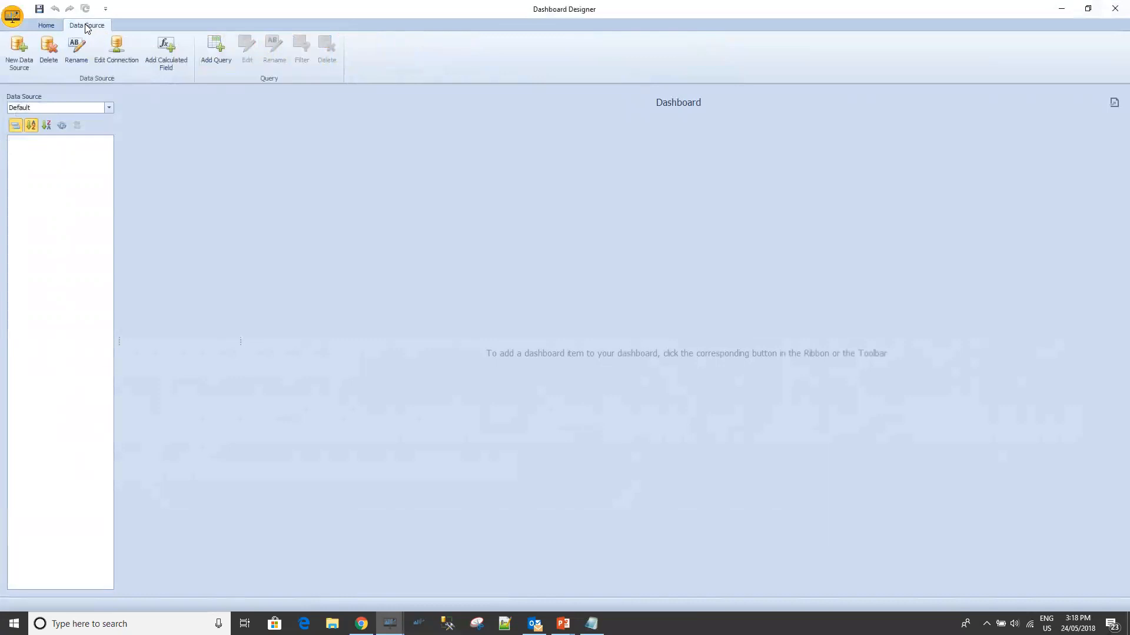
click(24, 51)
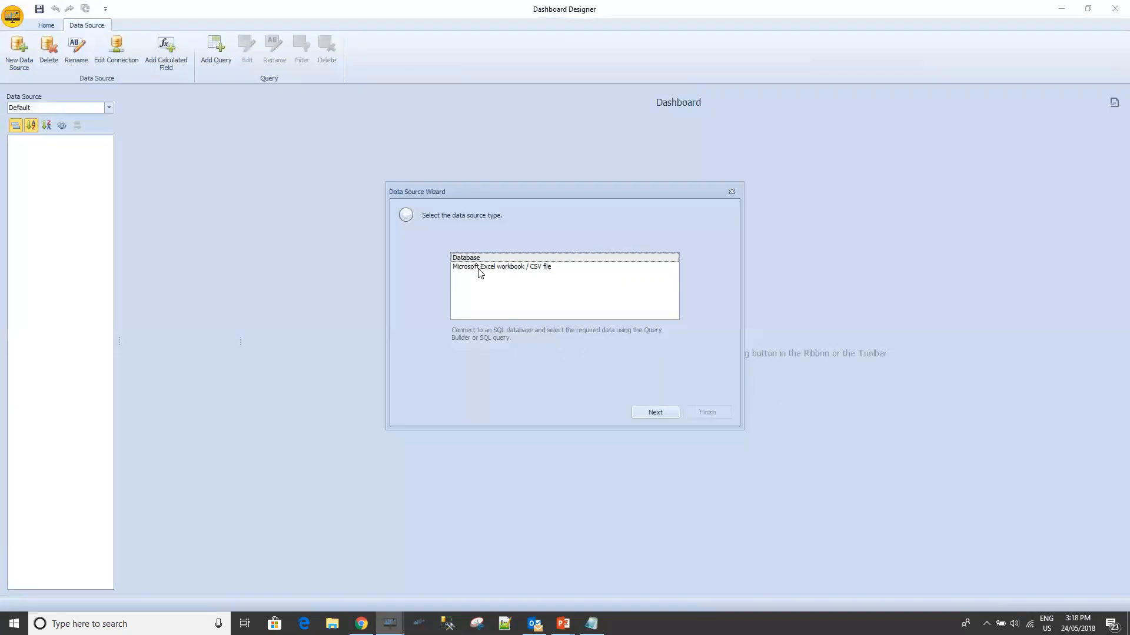
click(479, 269)
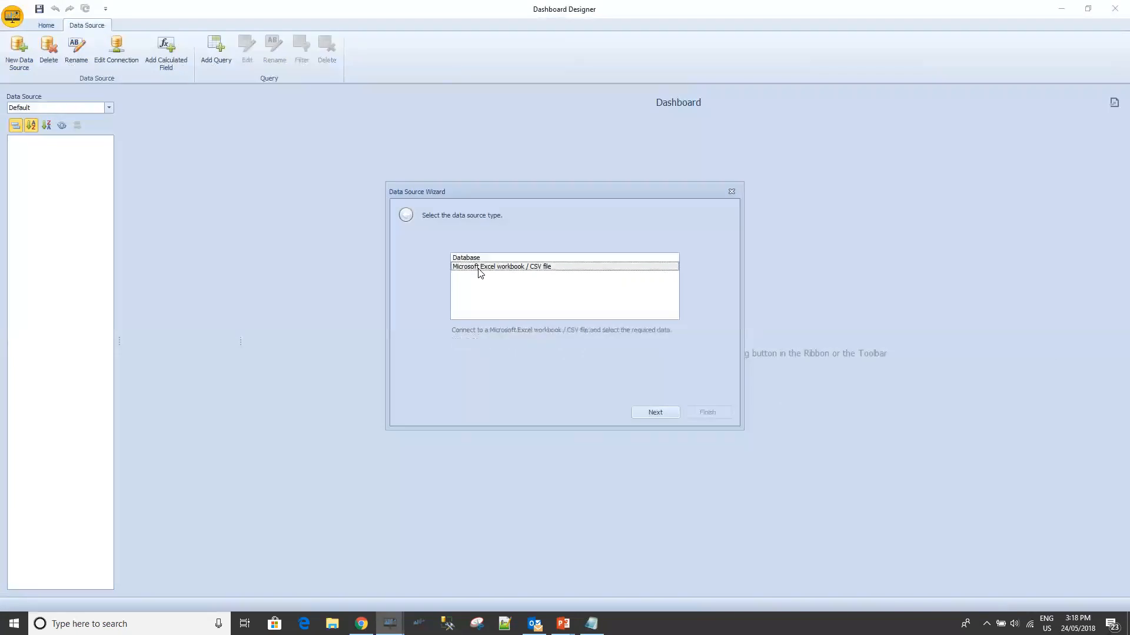
click(666, 413)
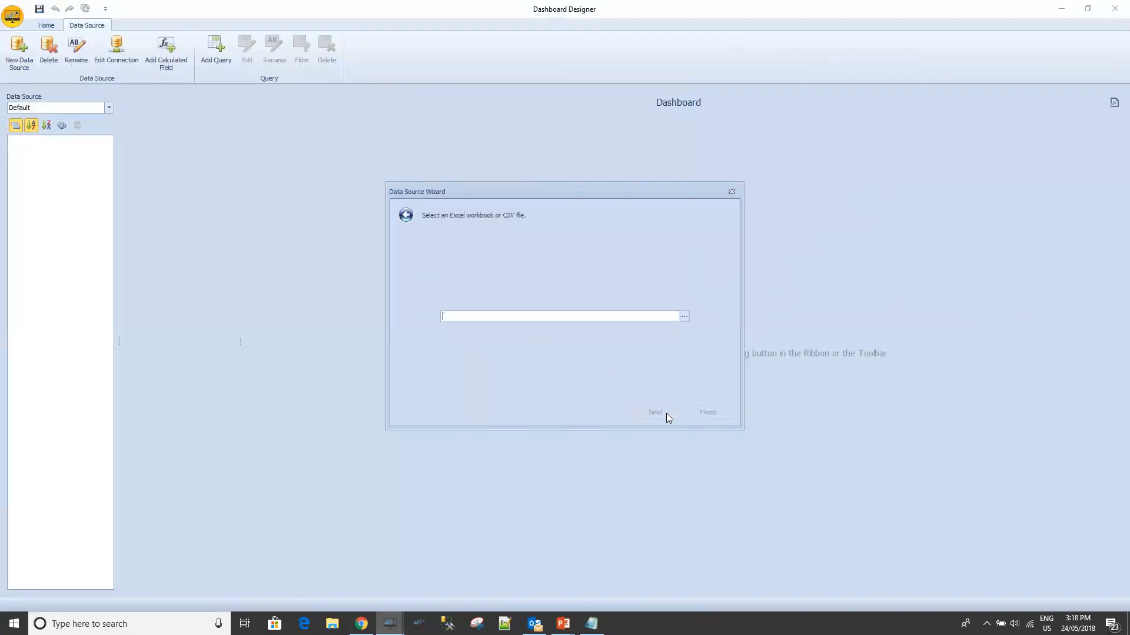
Choose PSS Training Excel Example.xlsx from the Desktop as the data source file.
click(684, 317)
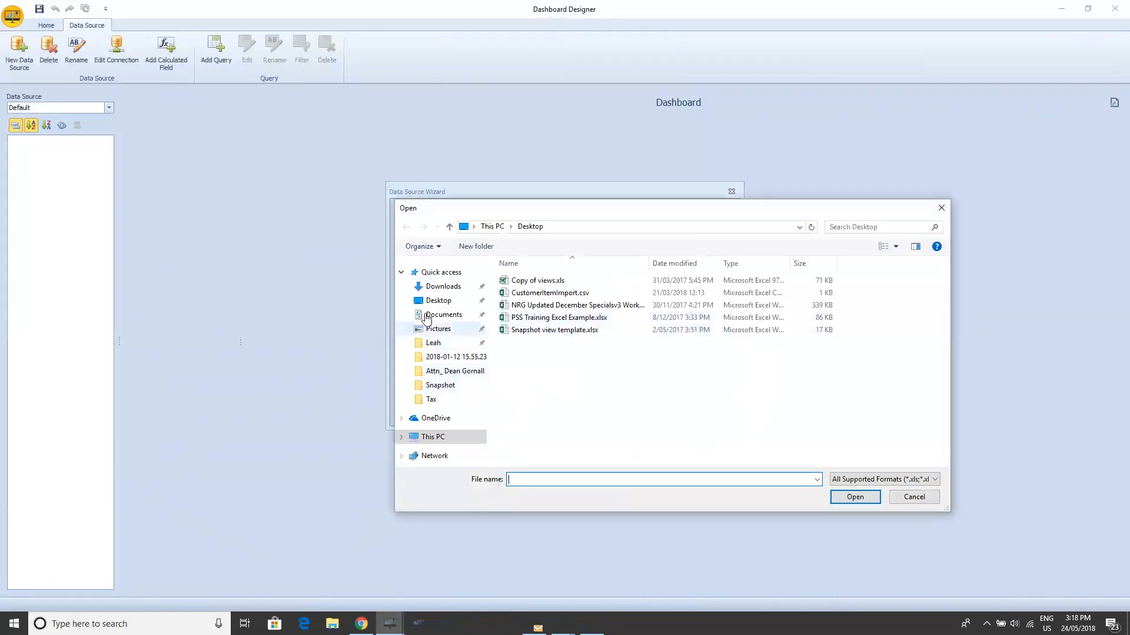
click(419, 297)
click(548, 319)
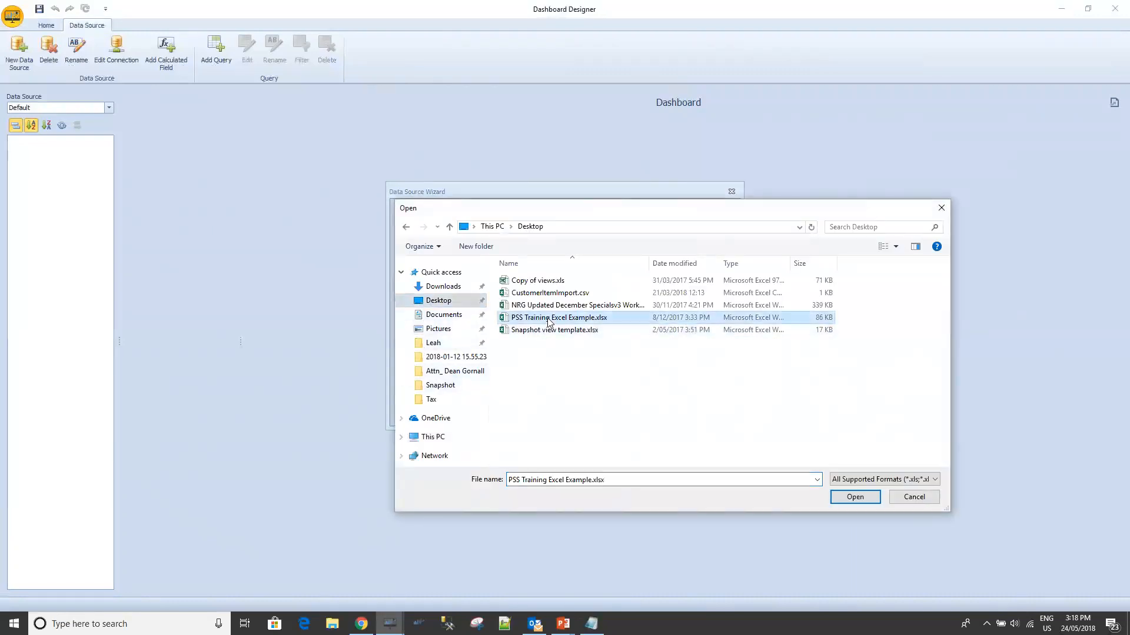
click(856, 499)
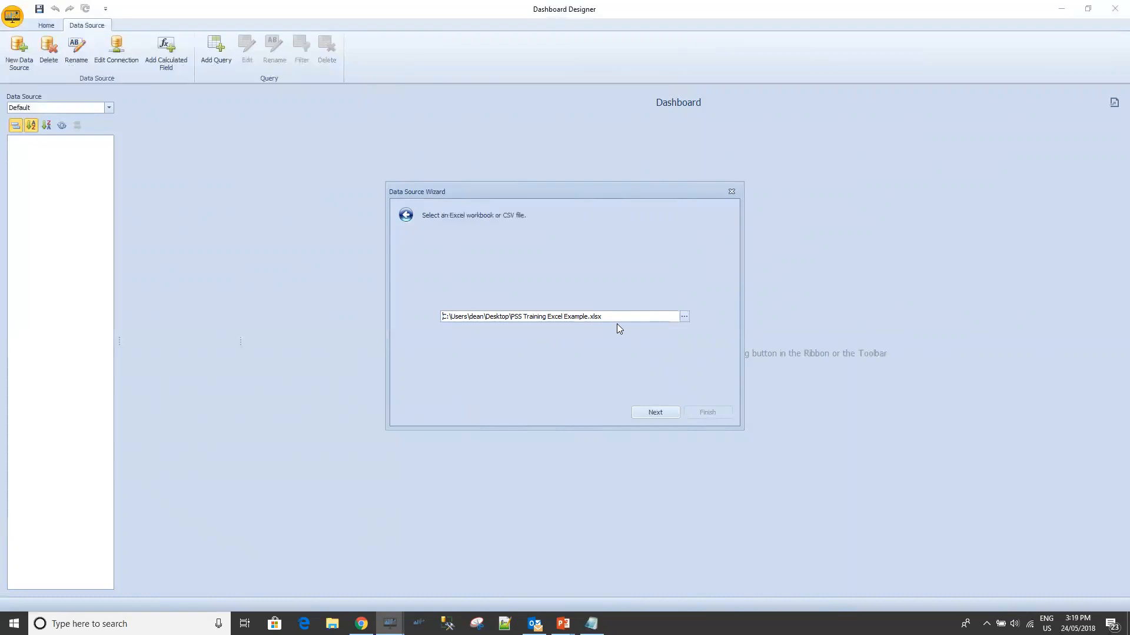
drag(606, 318, 423, 321)
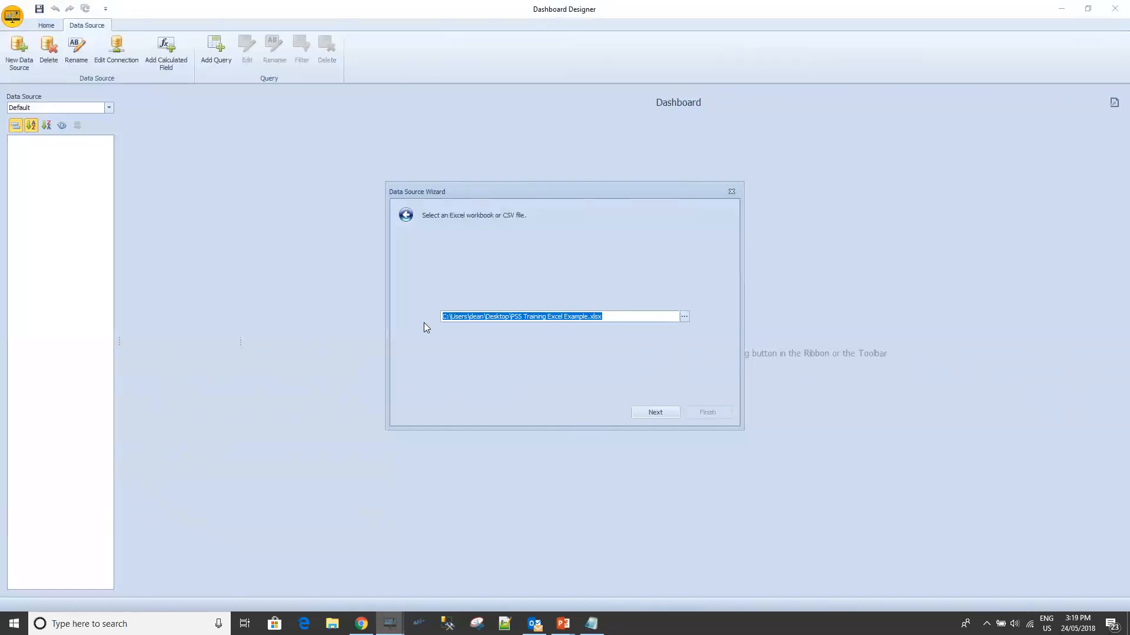
Accept the default import settings and use the worksheet Sheet1.
click(665, 413)
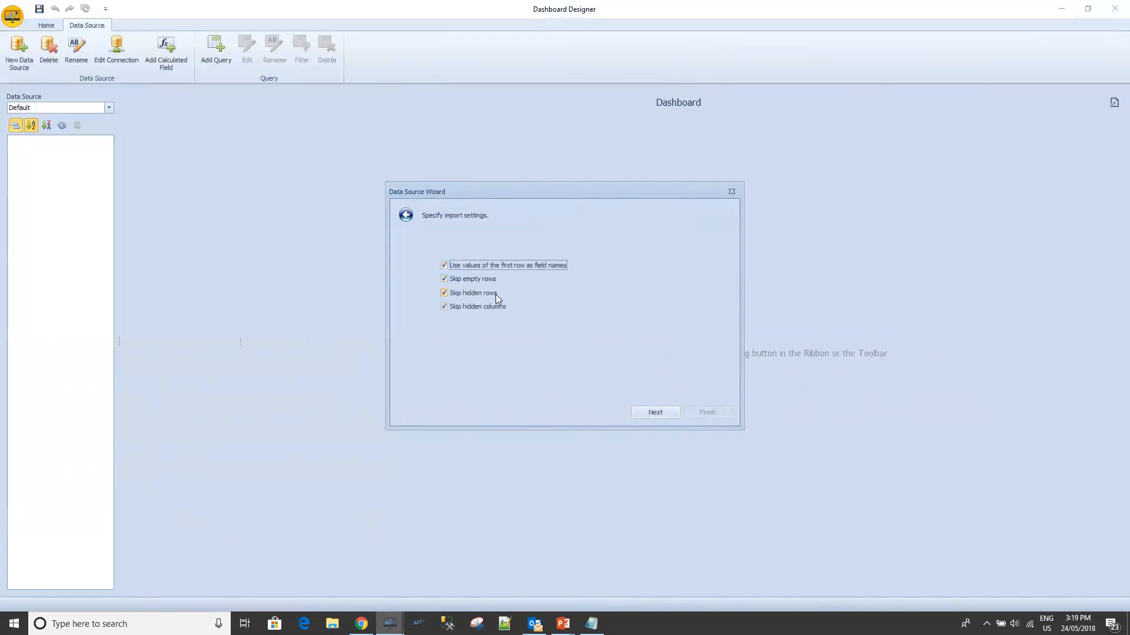
click(655, 412)
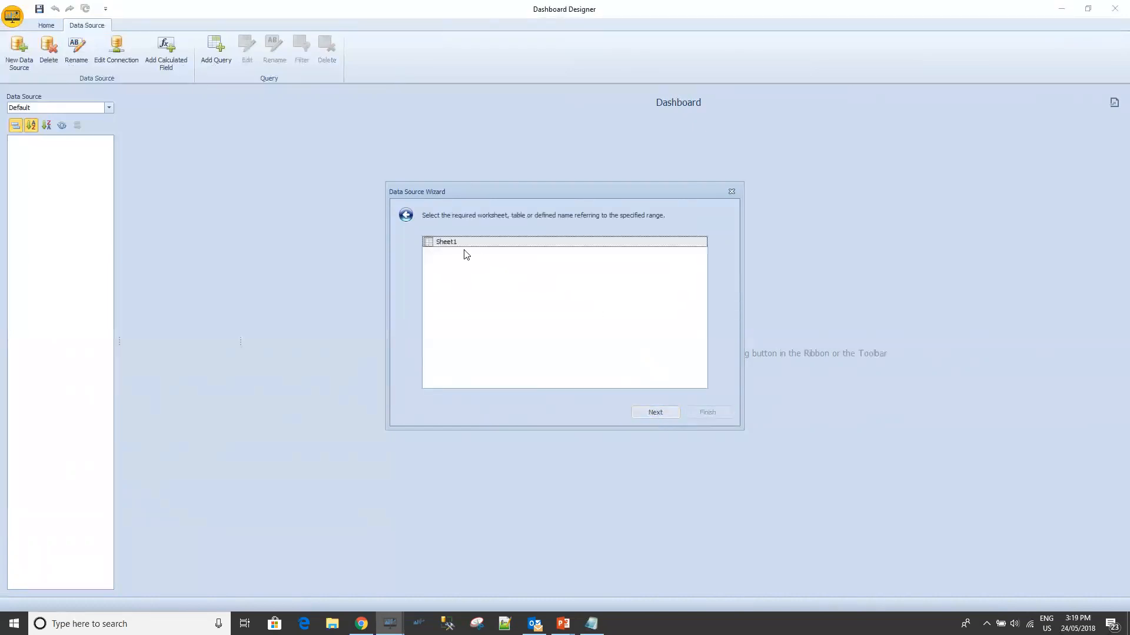
click(665, 413)
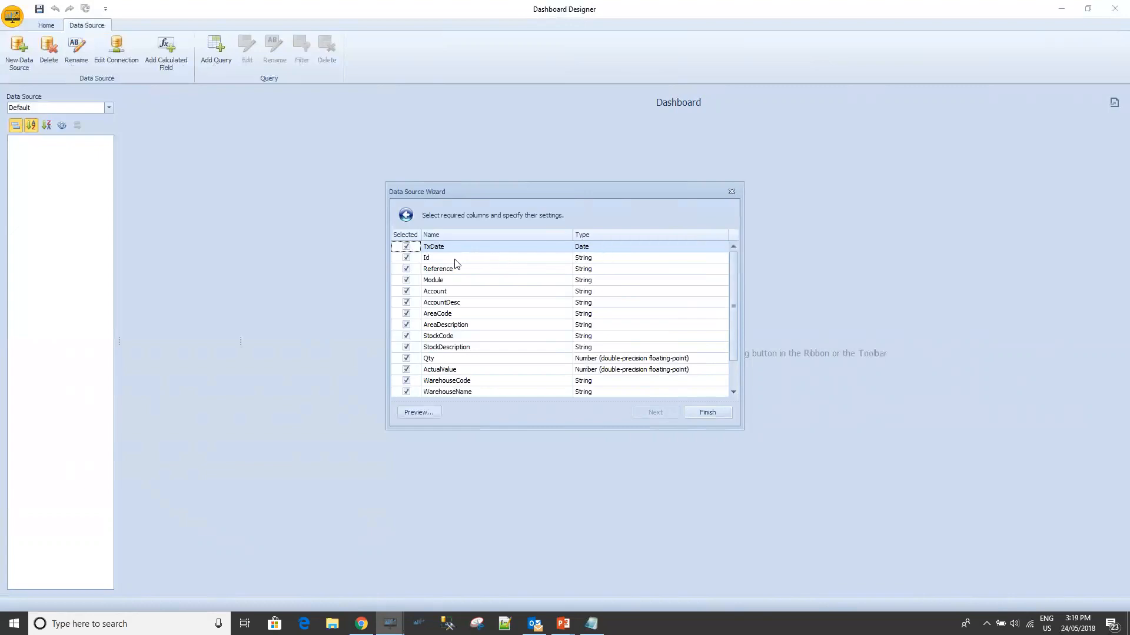
Set the Id column's type to Non-negative number (32 bit integer) and finish creating the data source.
click(617, 259)
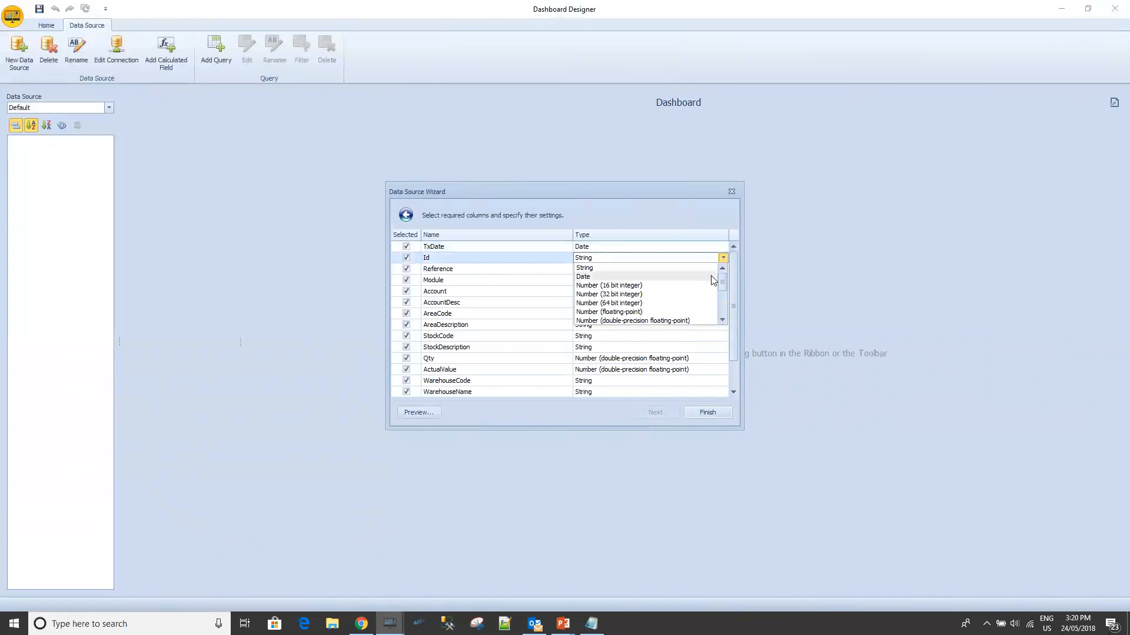
click(723, 302)
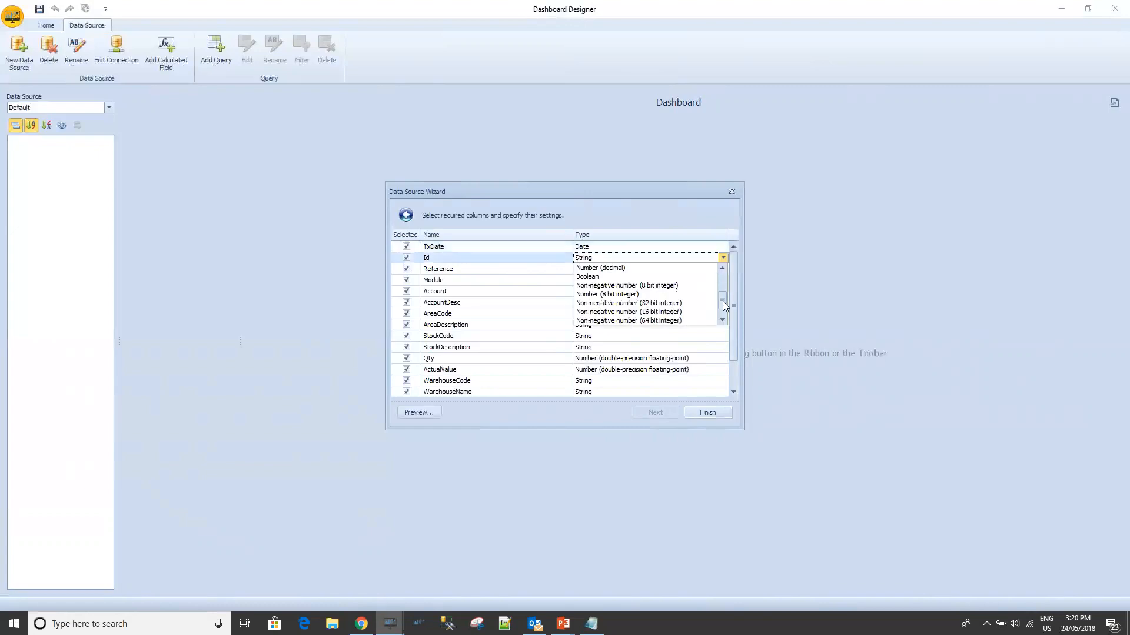
click(646, 303)
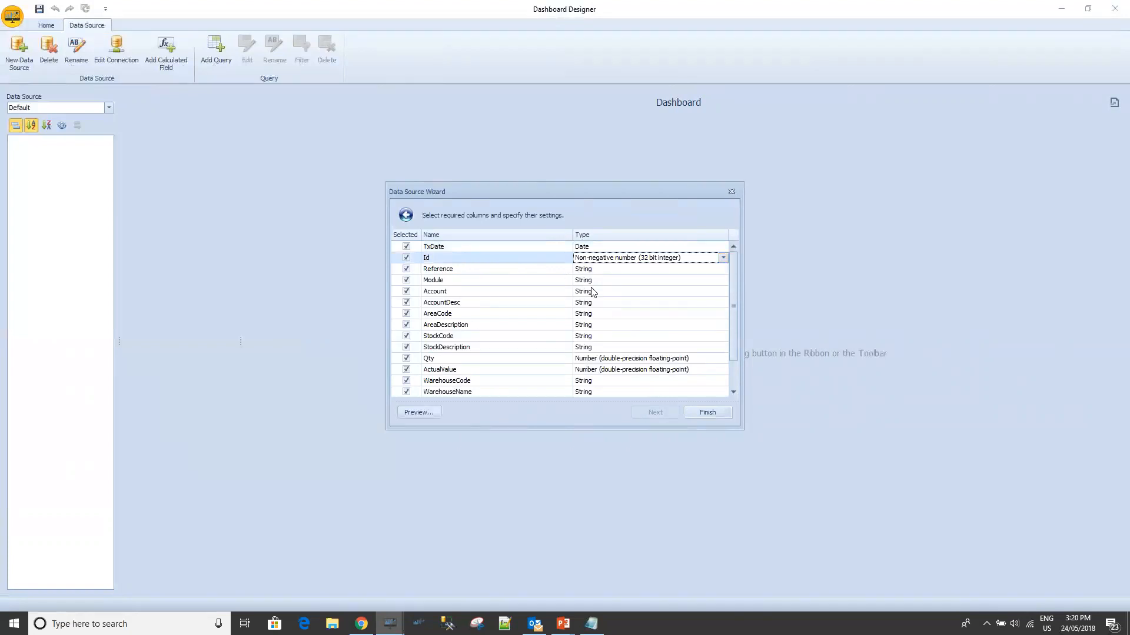
mouse_move(732, 335)
mouse_down()
mouse_move(734, 356)
mouse_move(736, 327)
mouse_up()
click(715, 412)
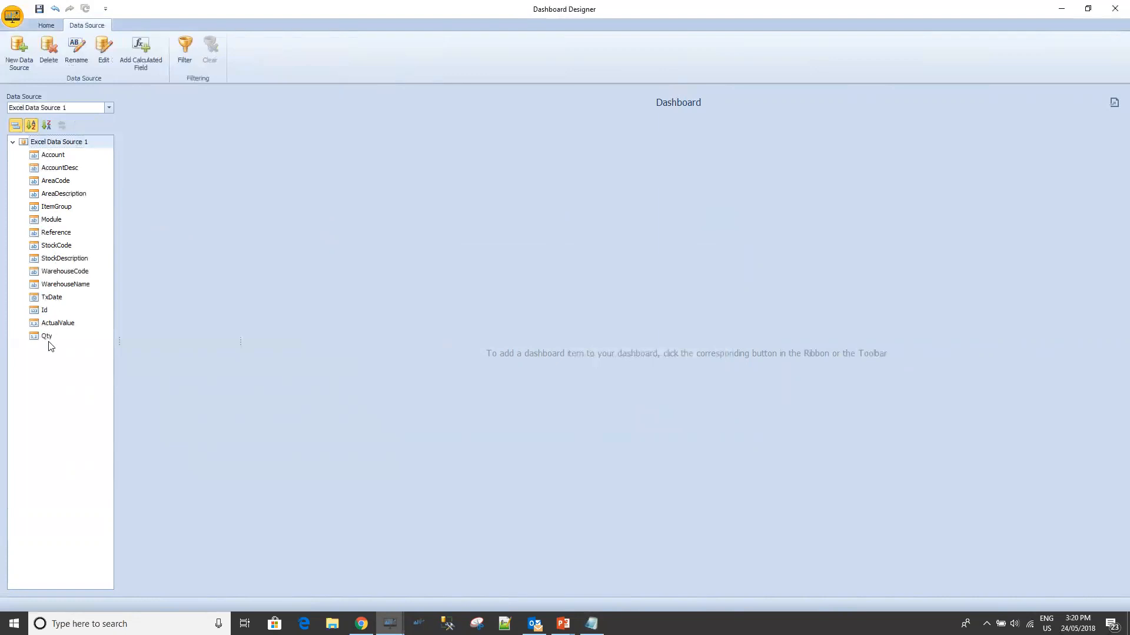
Insert a grid into the dashboard with StockCode, StockDescription, Qty and ActualValue as its columns.
click(49, 23)
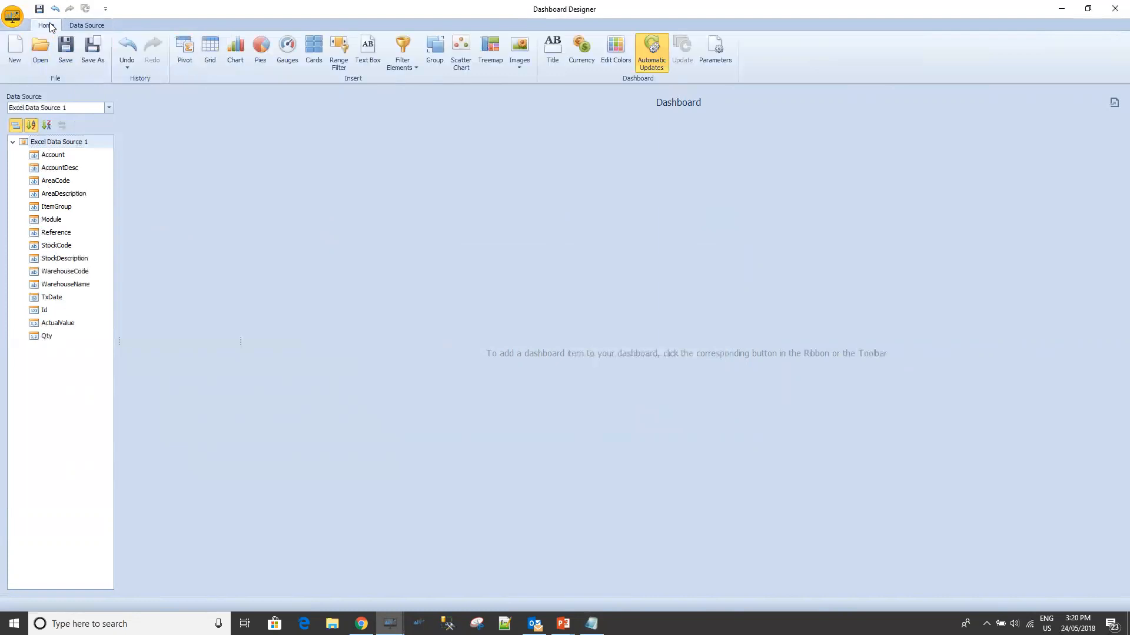
click(209, 59)
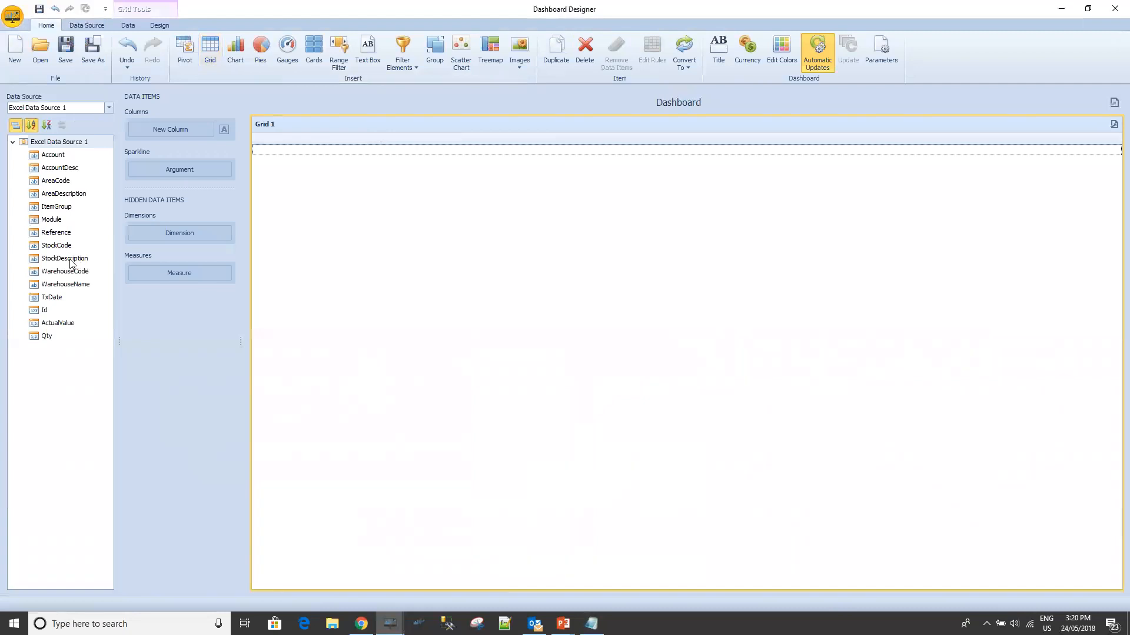
drag(54, 247, 171, 131)
drag(56, 259, 163, 159)
drag(43, 336, 164, 182)
drag(57, 323, 169, 204)
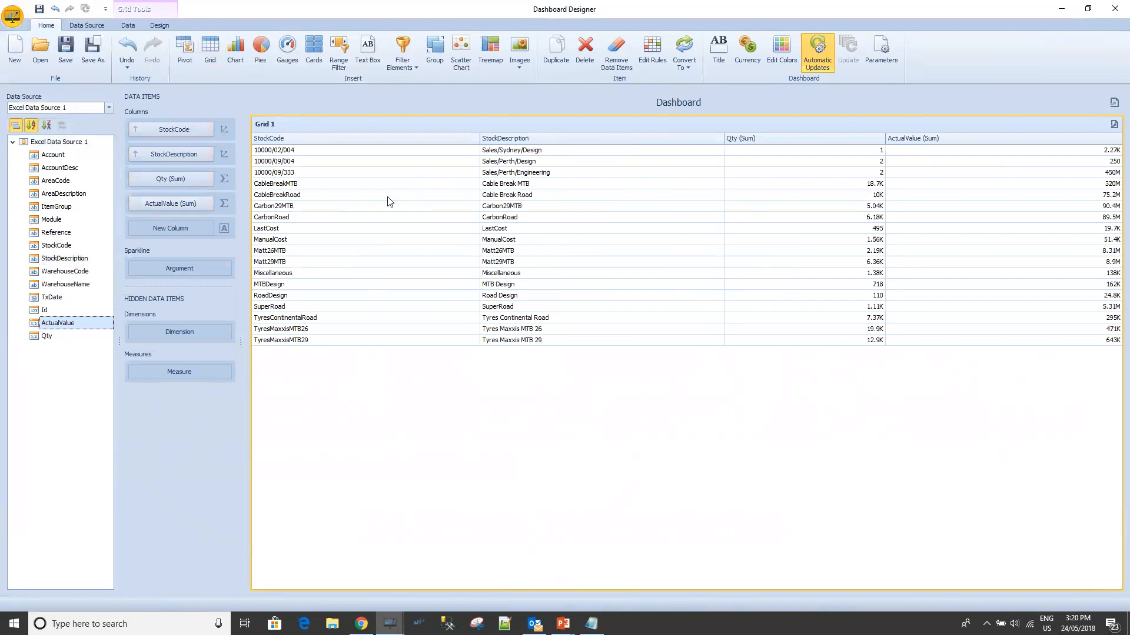
Format the grid's ActualValue column as Currency with the unit Ones and a group separator.
click(208, 203)
click(234, 333)
click(586, 240)
click(559, 279)
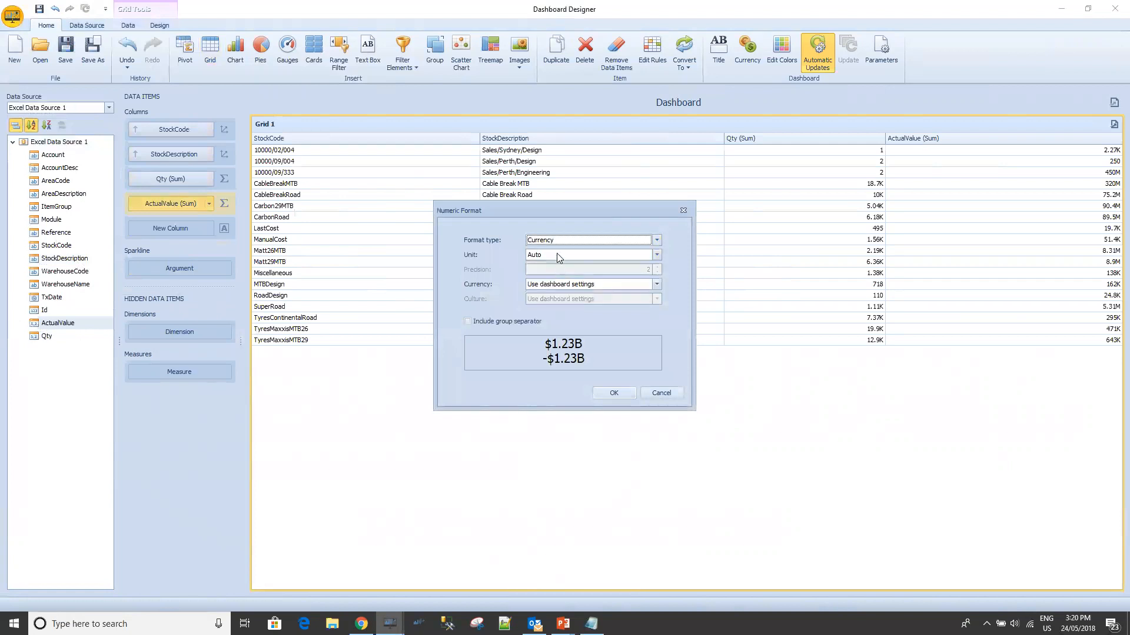
click(556, 255)
click(537, 275)
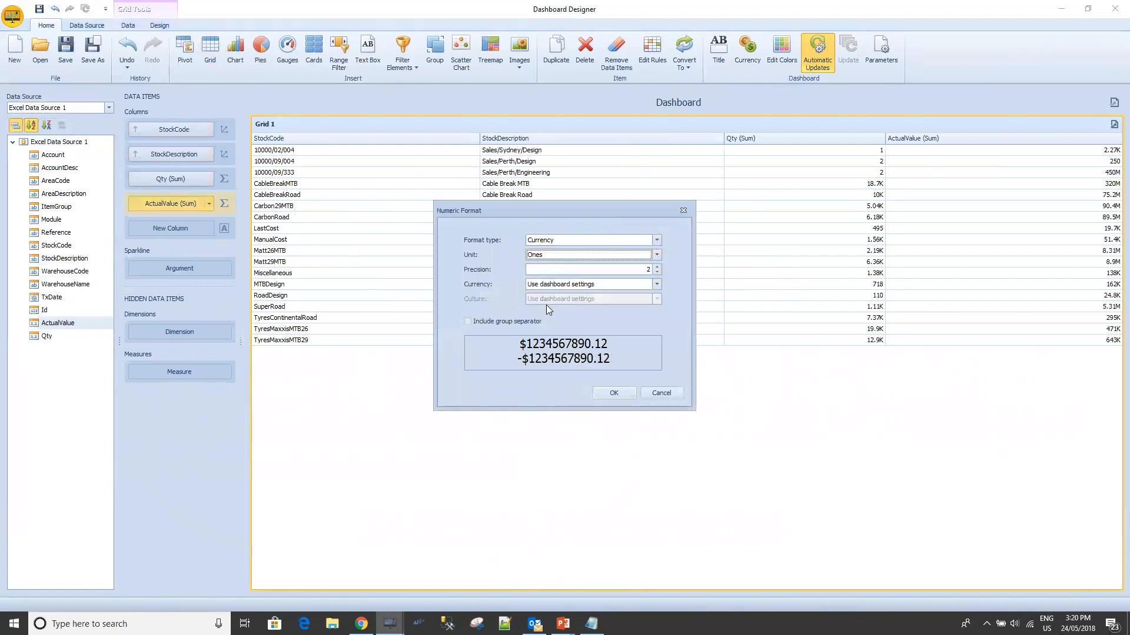
click(493, 323)
click(613, 393)
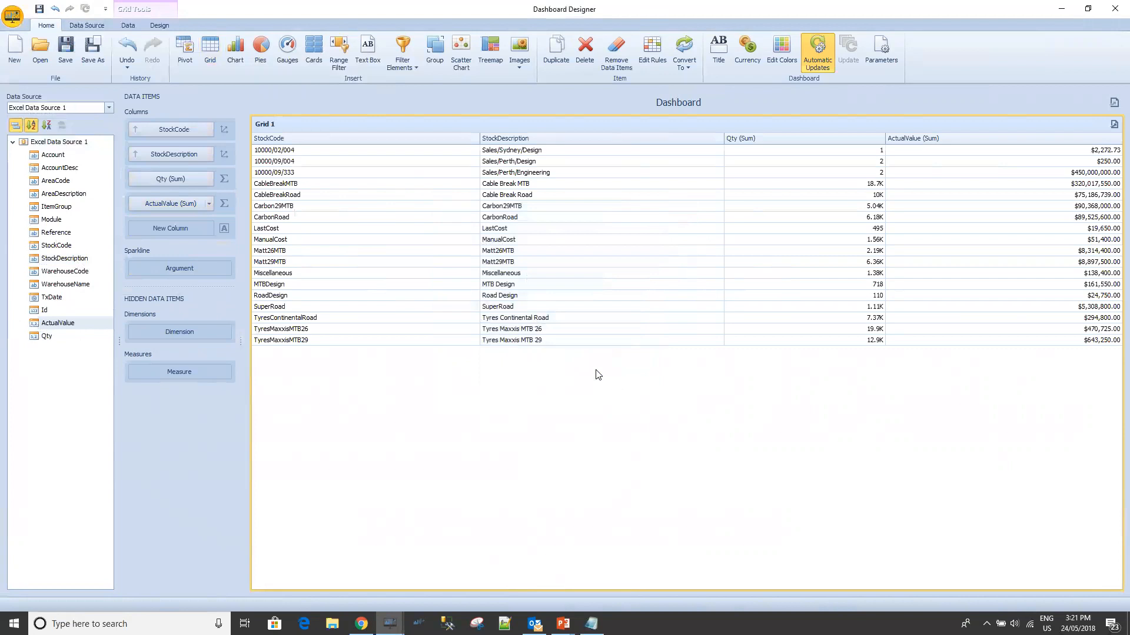
click(75, 27)
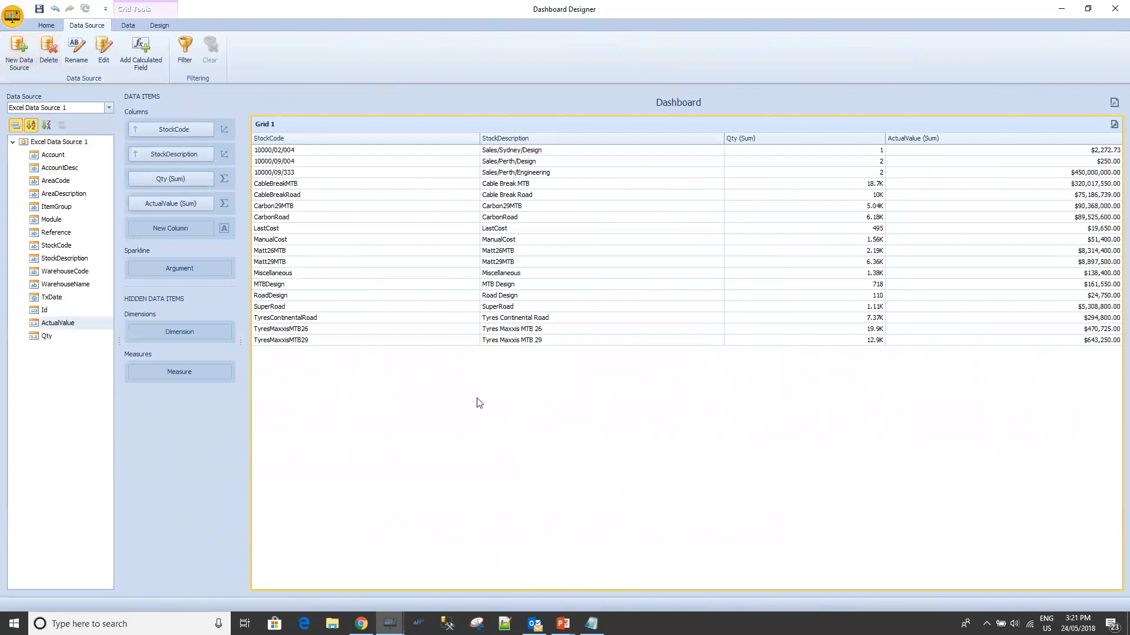
click(464, 386)
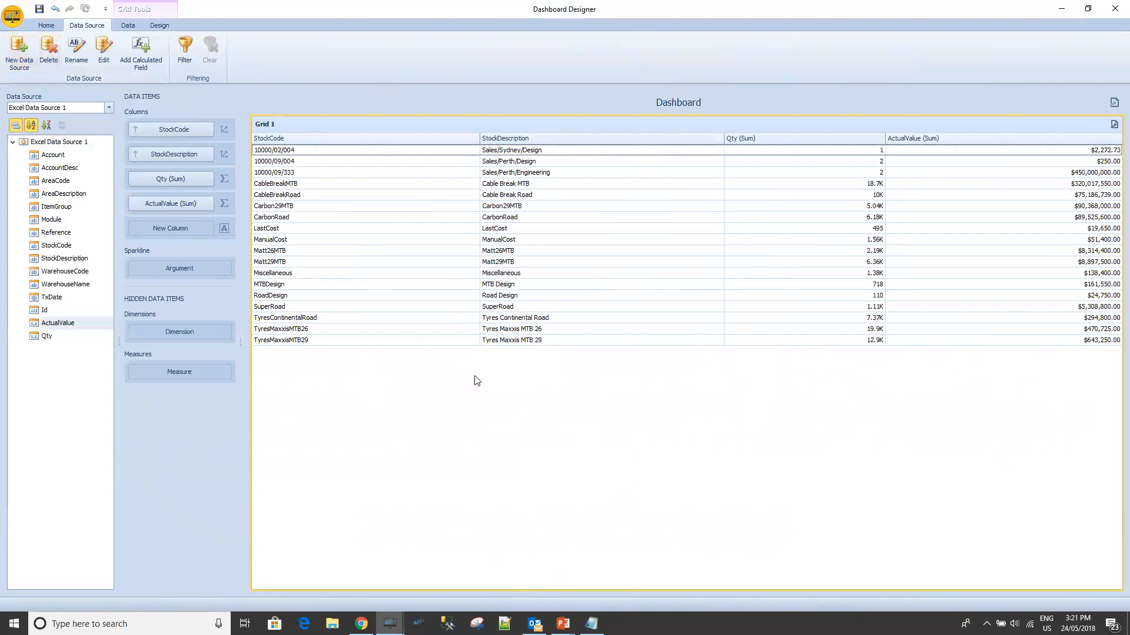
click(47, 25)
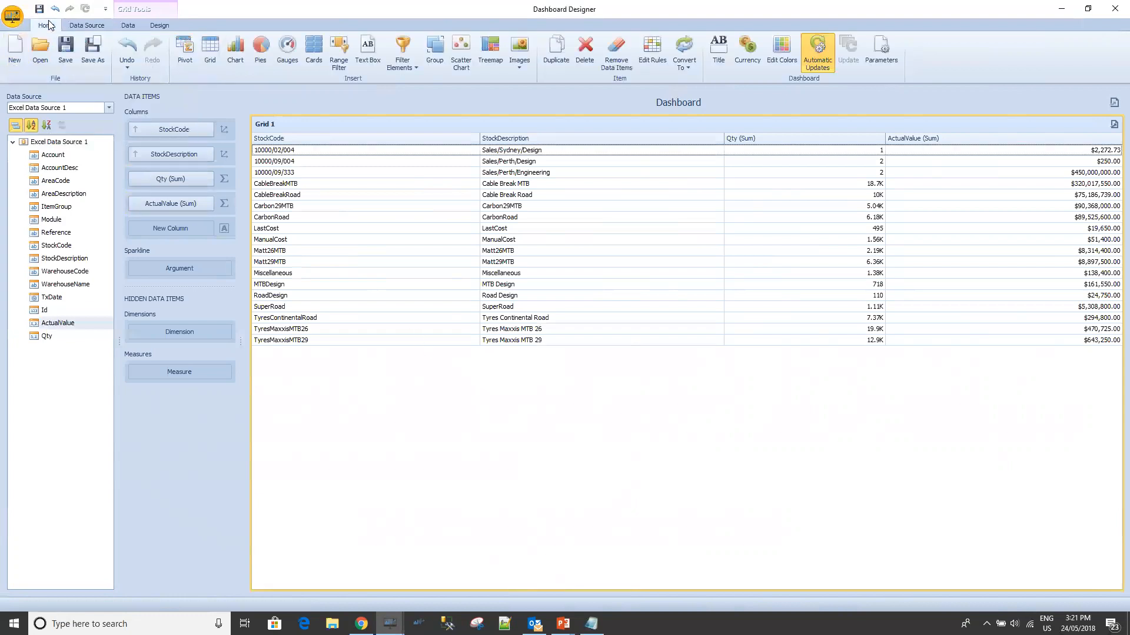
Start saving the dashboard, entering Excel Sales Dashboard as both its name and description.
click(66, 48)
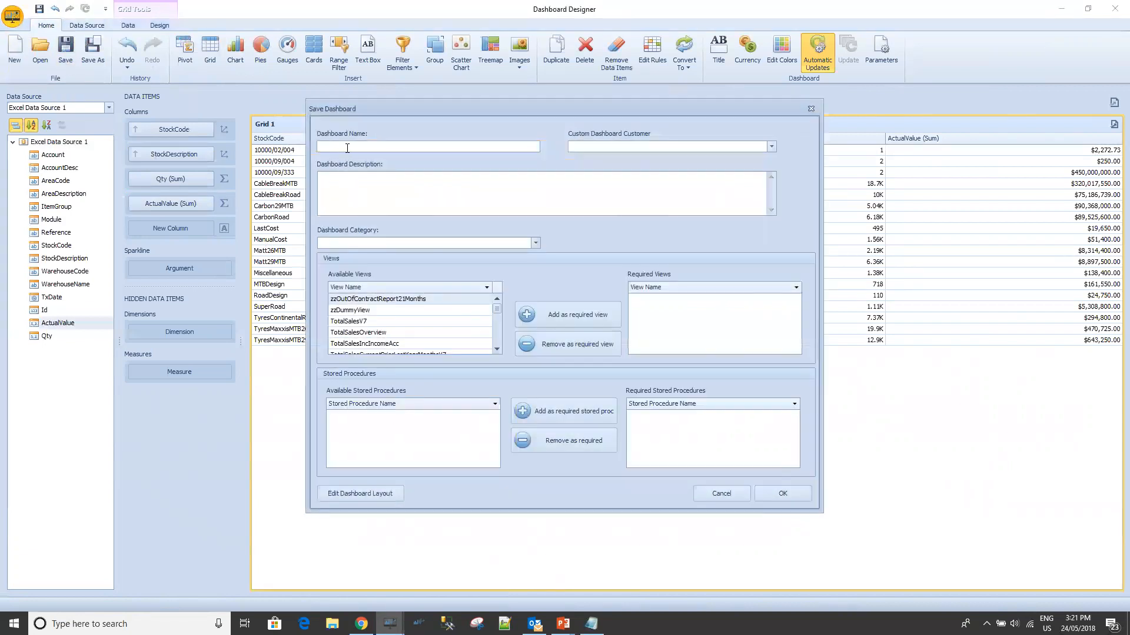
text(Excel Sales Dashboard)
drag(395, 146, 279, 152)
key(ctrl+c)
click(329, 184)
key(ctrl+v)
Save the dashboard for the PSS Demo partner customer in the Sales category and close the designer.
click(771, 146)
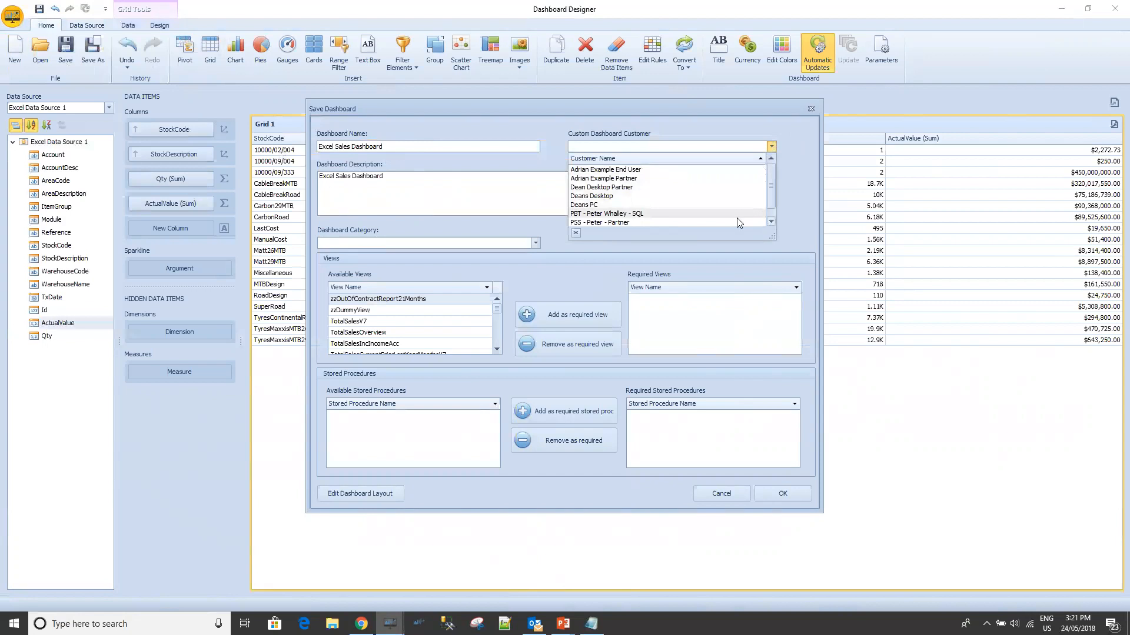
scroll(616, 223, down, 1)
click(617, 222)
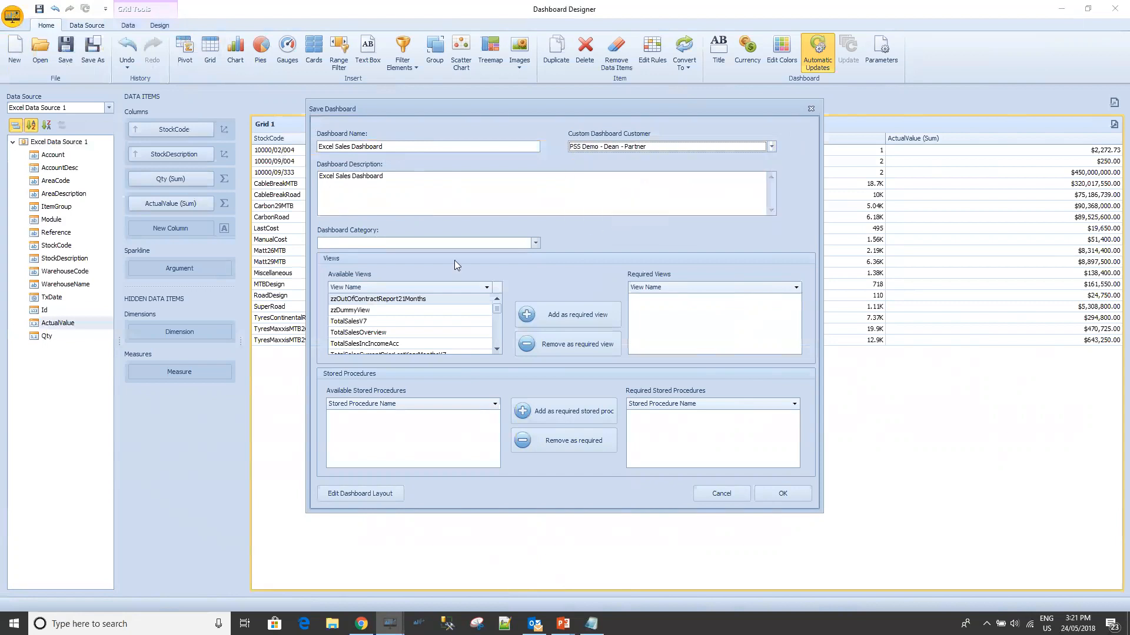
click(539, 243)
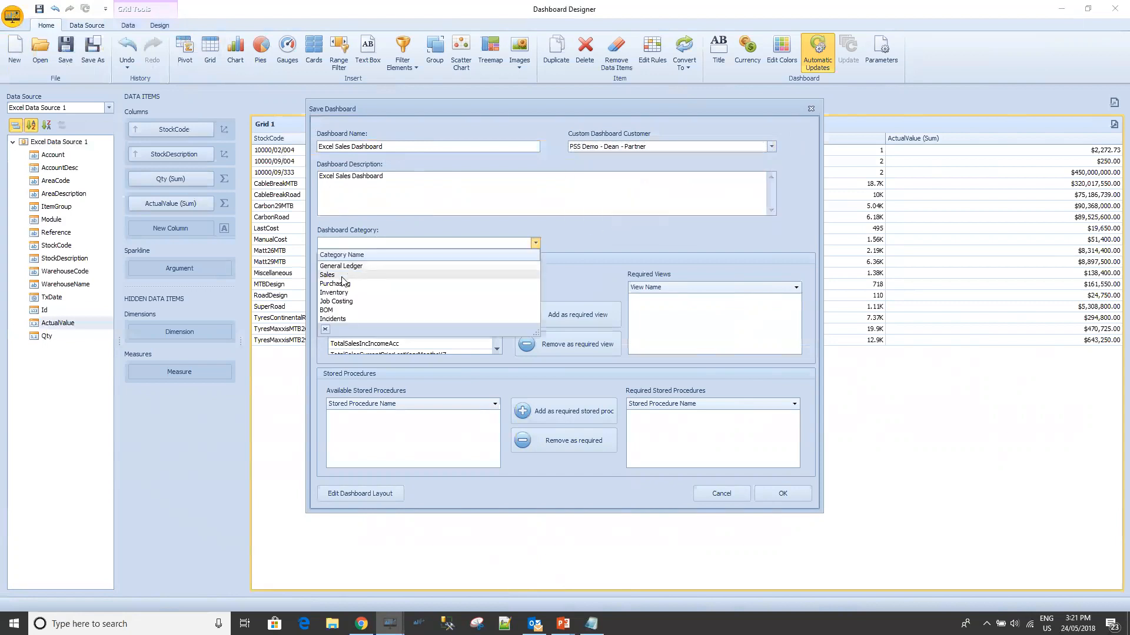
click(344, 273)
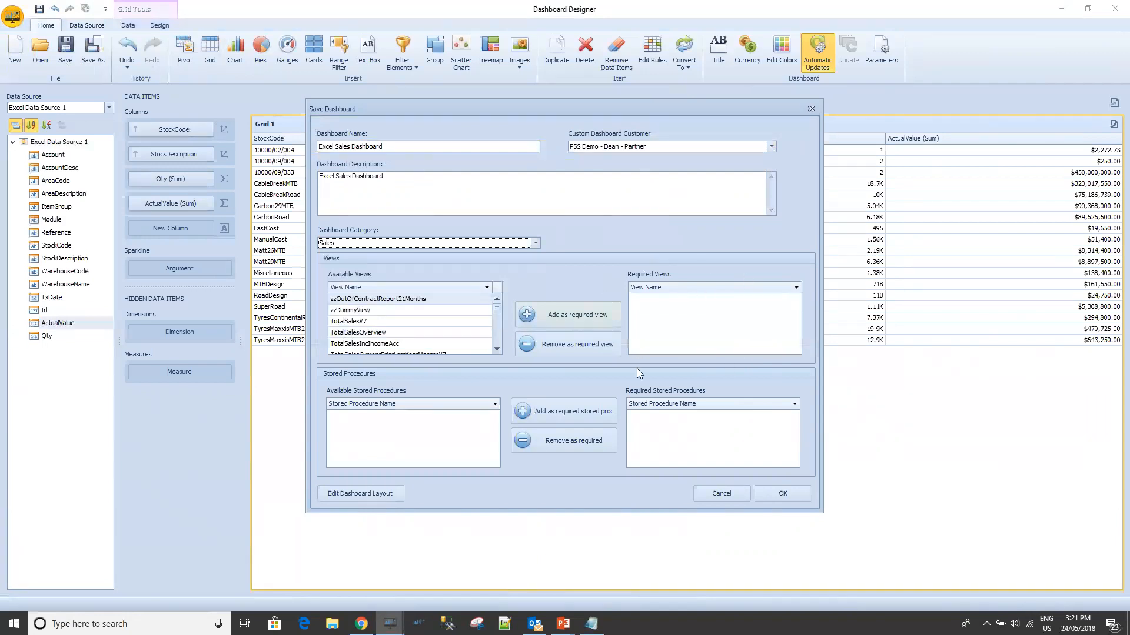
click(795, 496)
click(1115, 8)
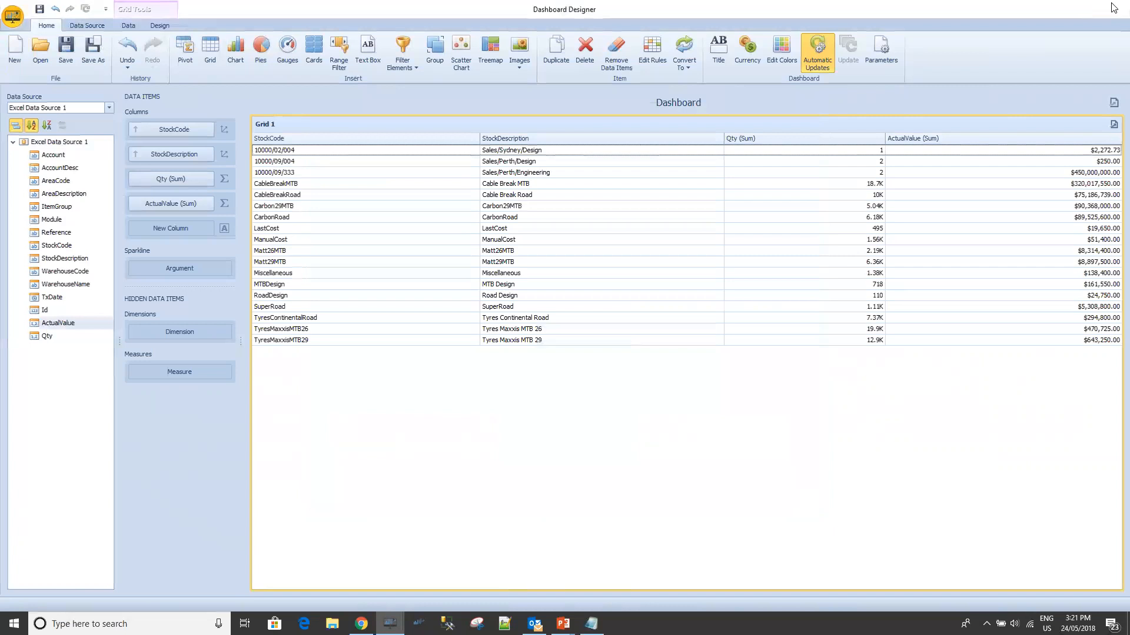
View Excel Sales Dashboard from the Sales category of the custom dashboards, and close the viewer.
click(7, 137)
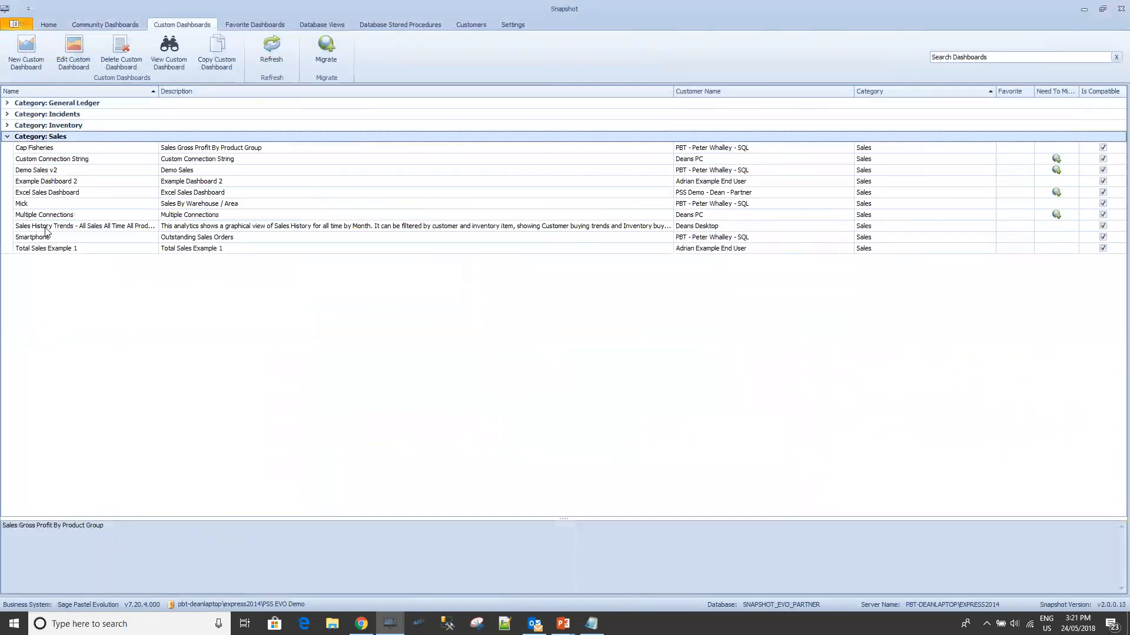
click(38, 194)
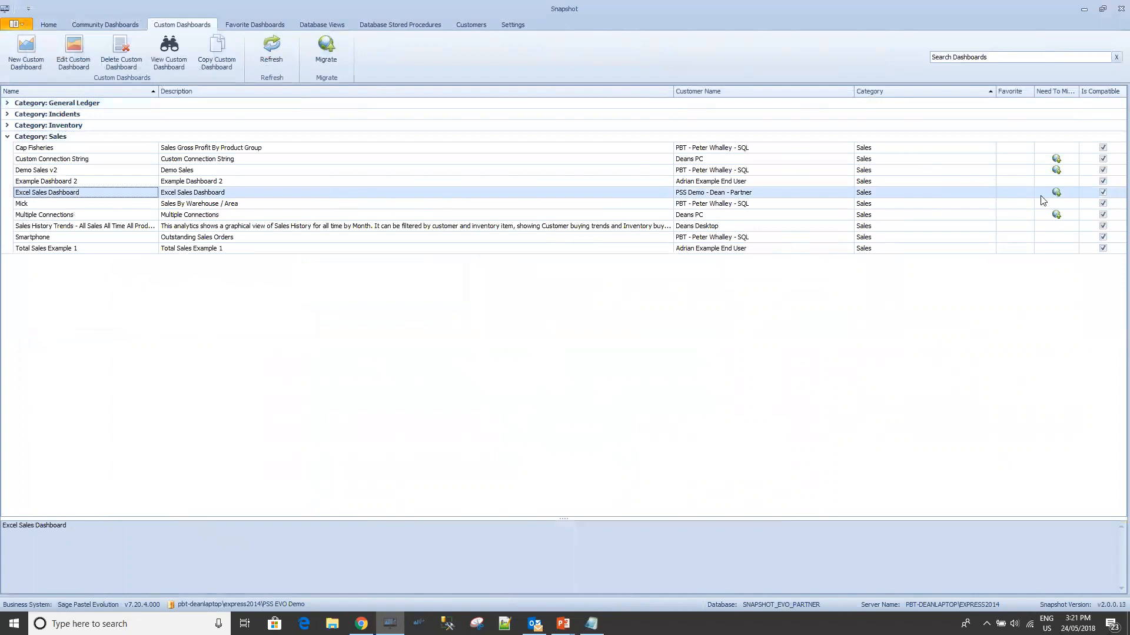
double_click(65, 194)
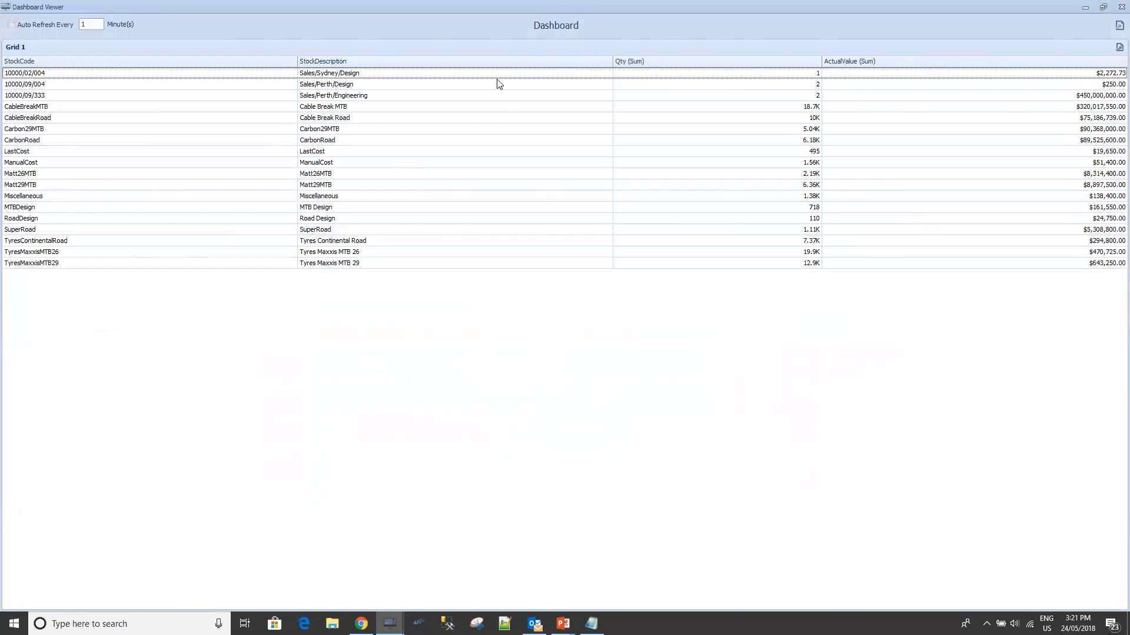
click(1115, 7)
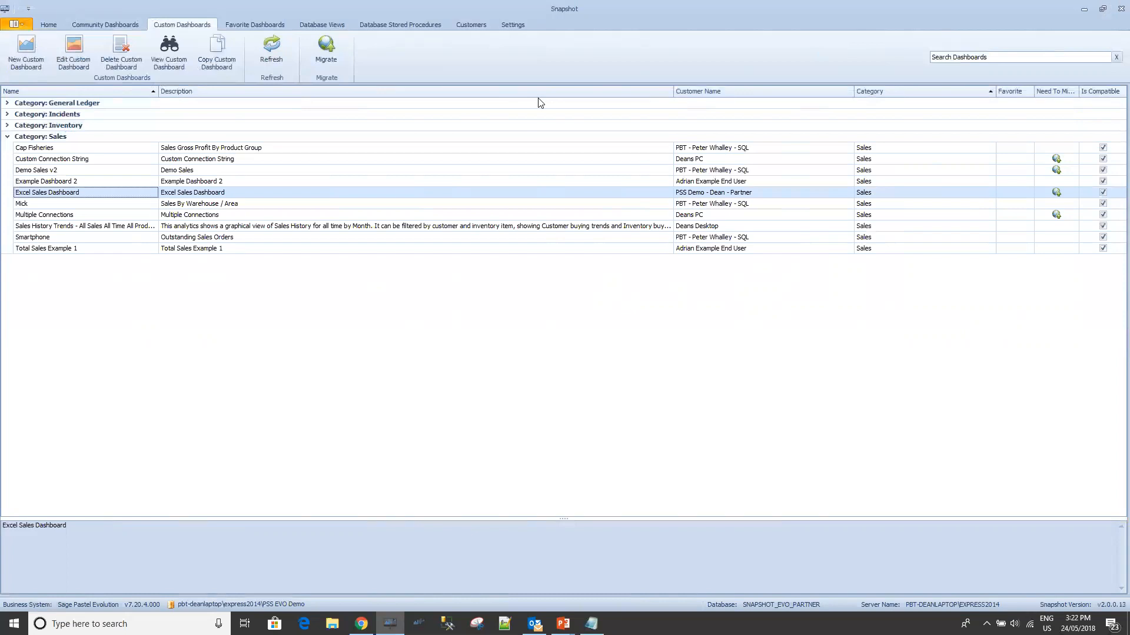
Open the custom database connection that has no dashboard name for editing and enlarge its dialog.
click(517, 29)
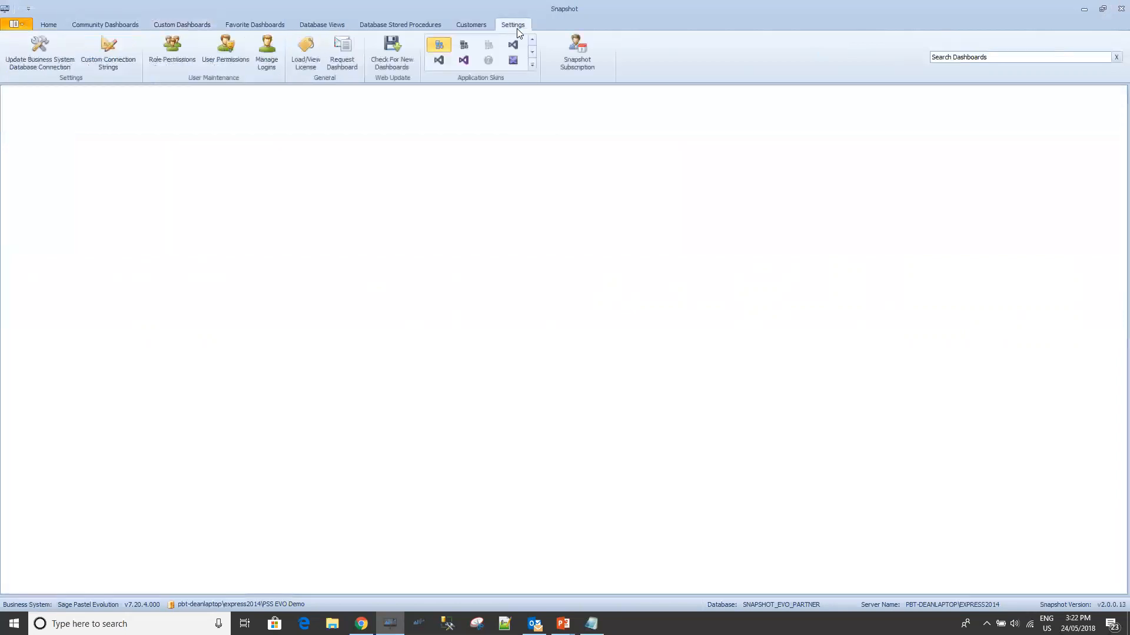
click(112, 51)
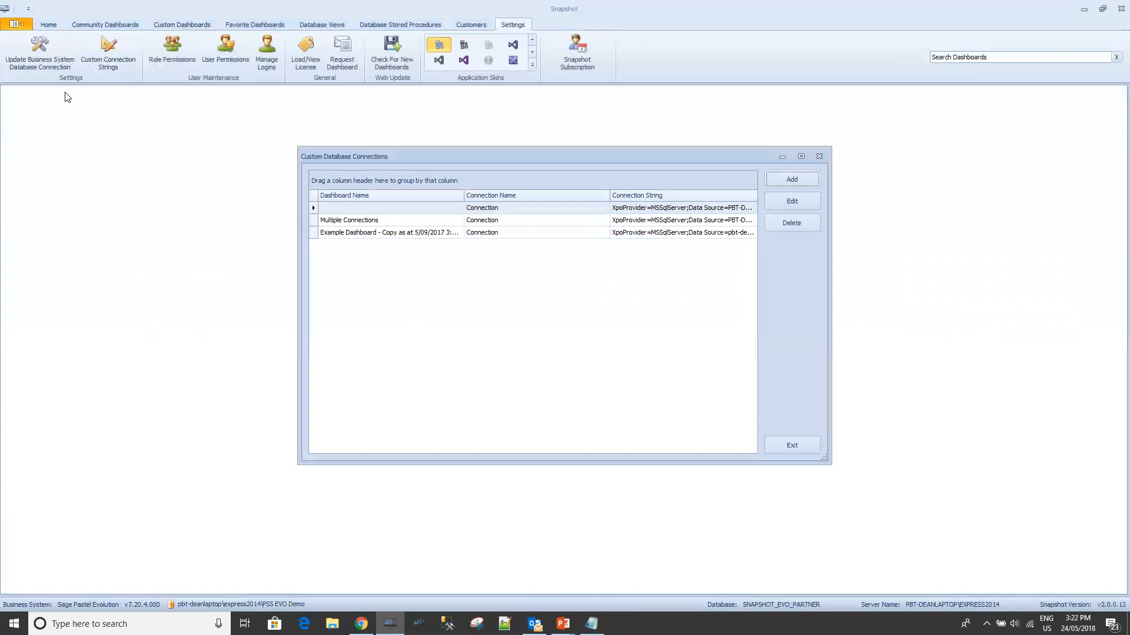
click(793, 202)
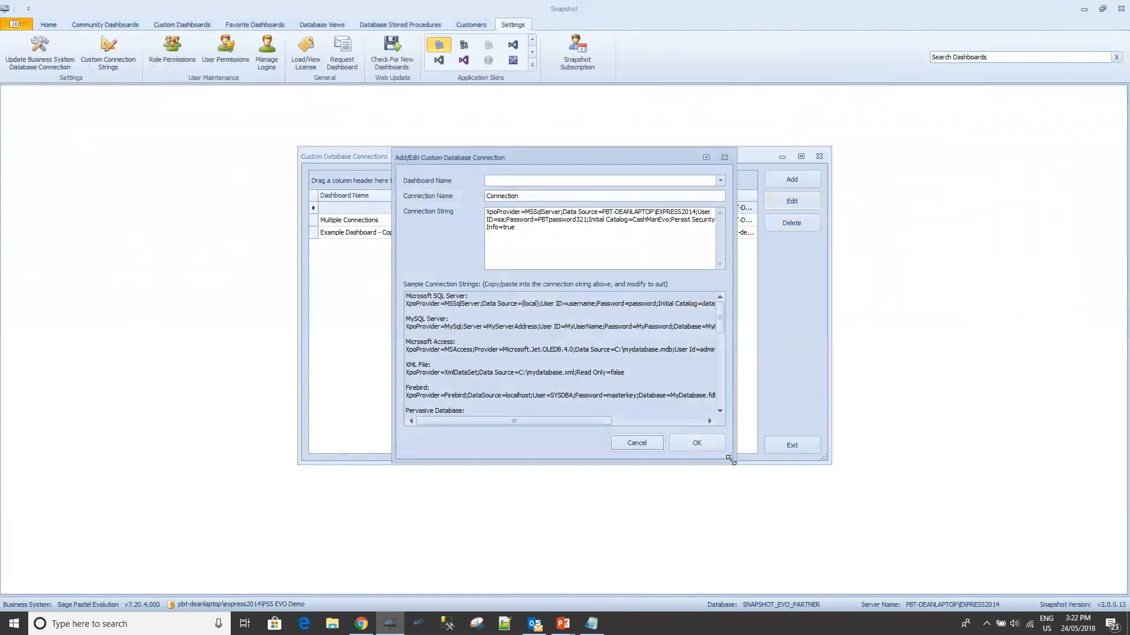
drag(730, 458, 813, 580)
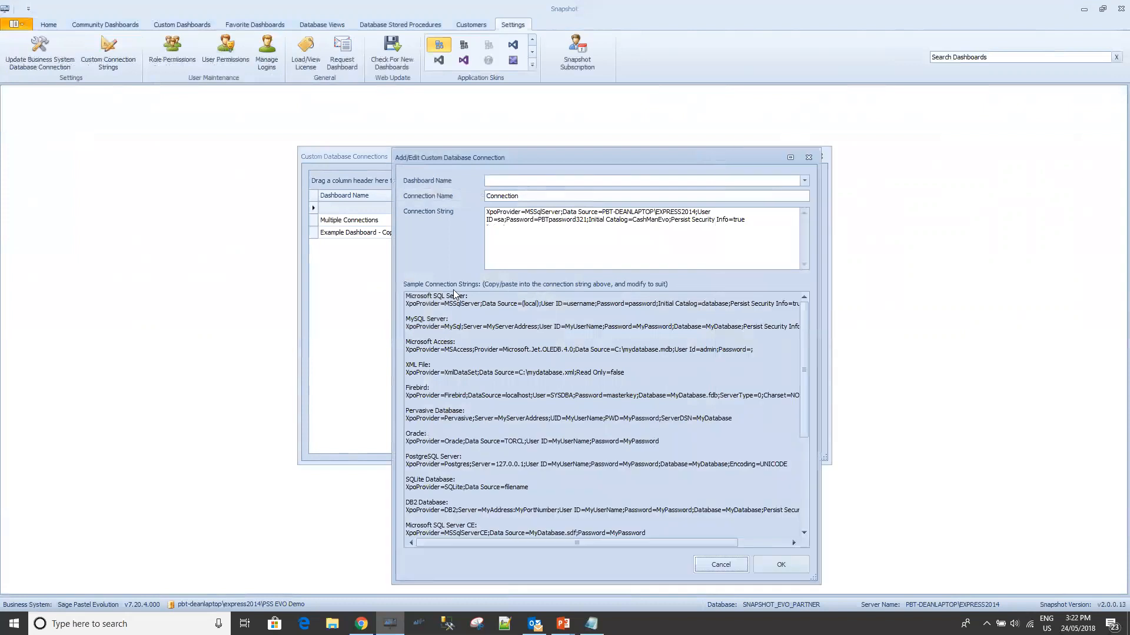
Examine the sample connection strings for the database types, including Microsoft SQL Server, MySQL Server, Microsoft Access, XML File and Firebird.
drag(472, 295, 406, 296)
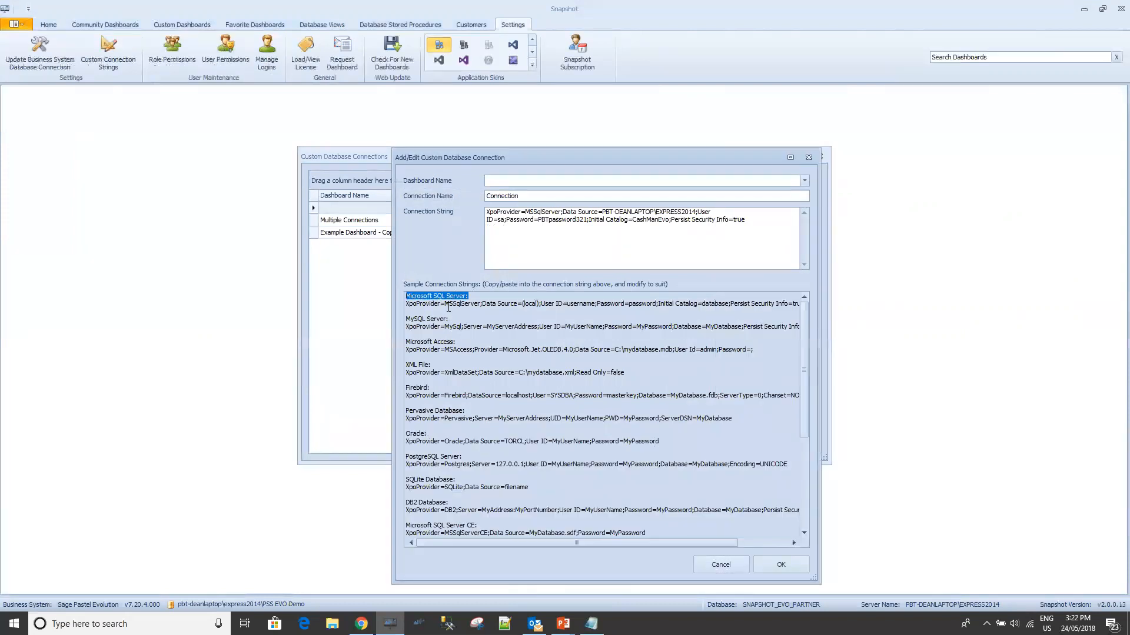
double_click(414, 319)
double_click(419, 343)
double_click(413, 365)
double_click(417, 388)
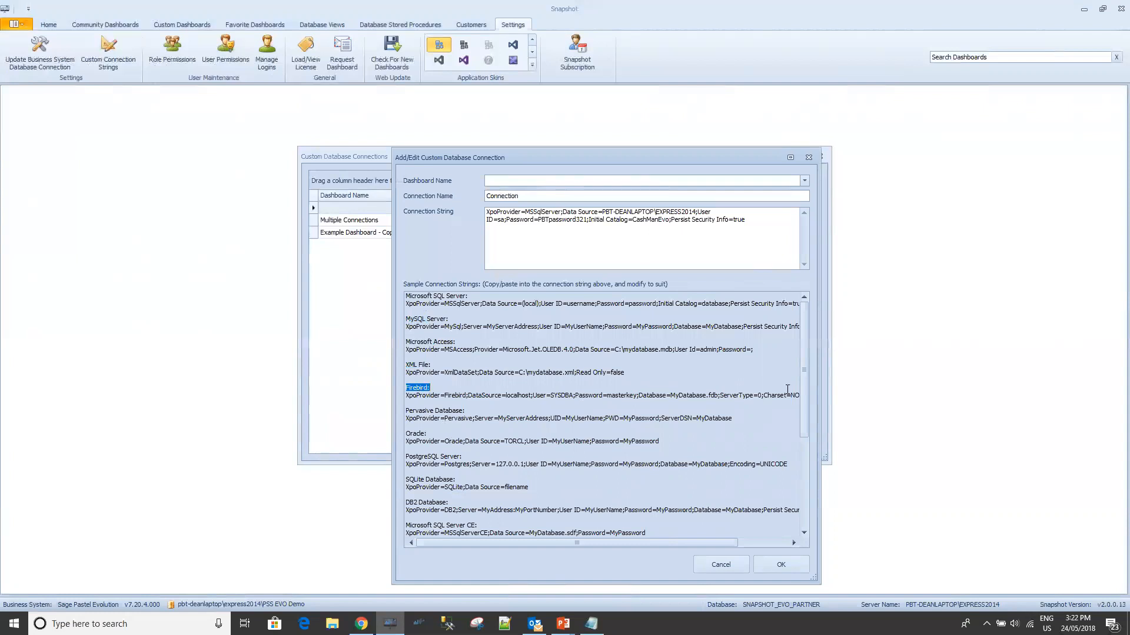
mouse_move(806, 377)
mouse_down()
mouse_move(802, 477)
mouse_move(806, 382)
mouse_up()
drag(407, 304, 617, 310)
drag(752, 310, 752, 305)
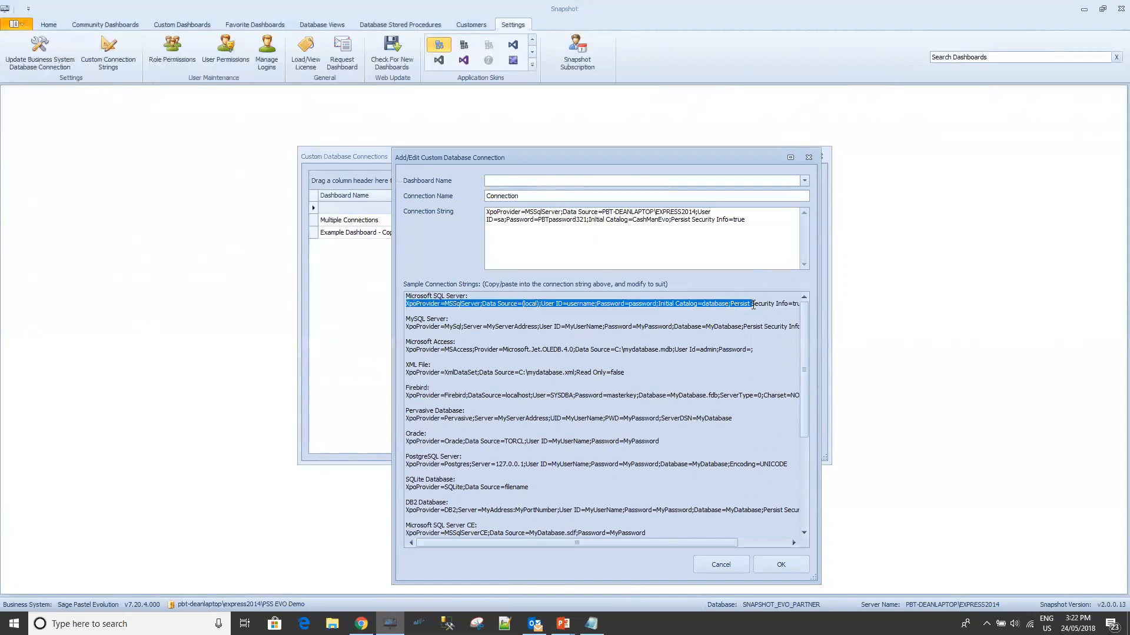
click(410, 307)
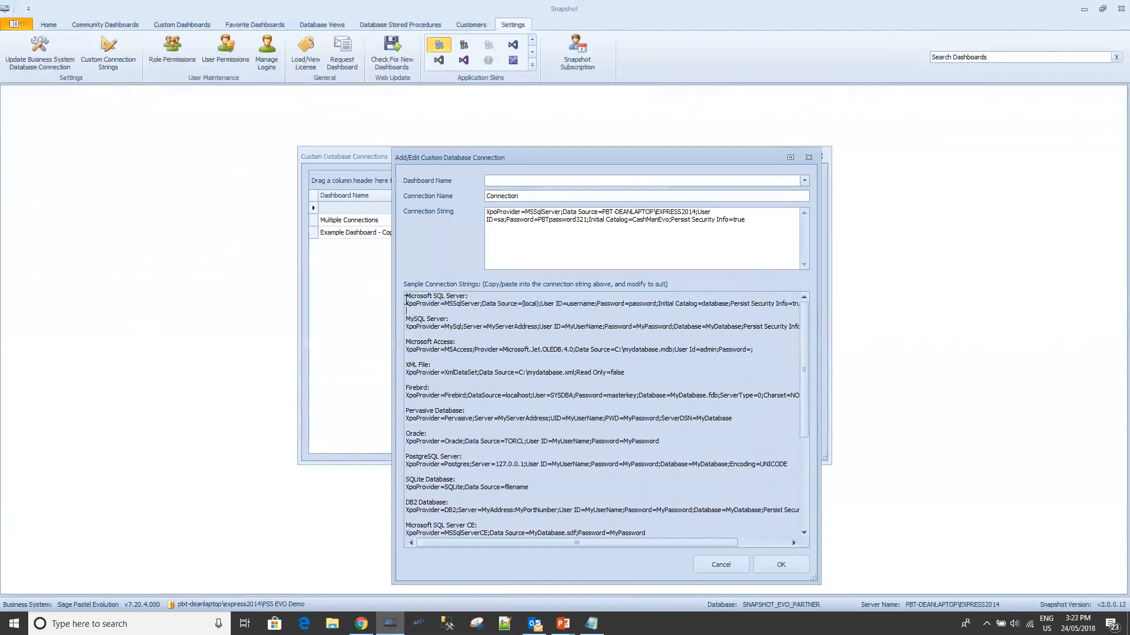
double_click(411, 305)
click(411, 309)
Copy the connection's full connection string and review its data source and initial catalog parts.
drag(750, 219, 477, 207)
key(ctrl+c)
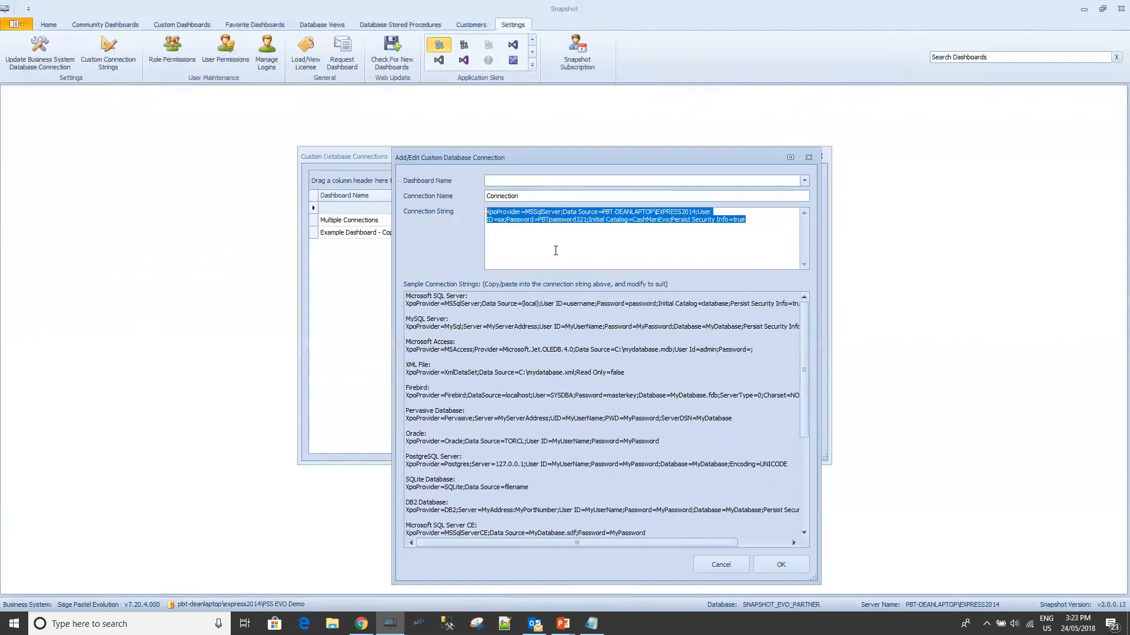
click(556, 251)
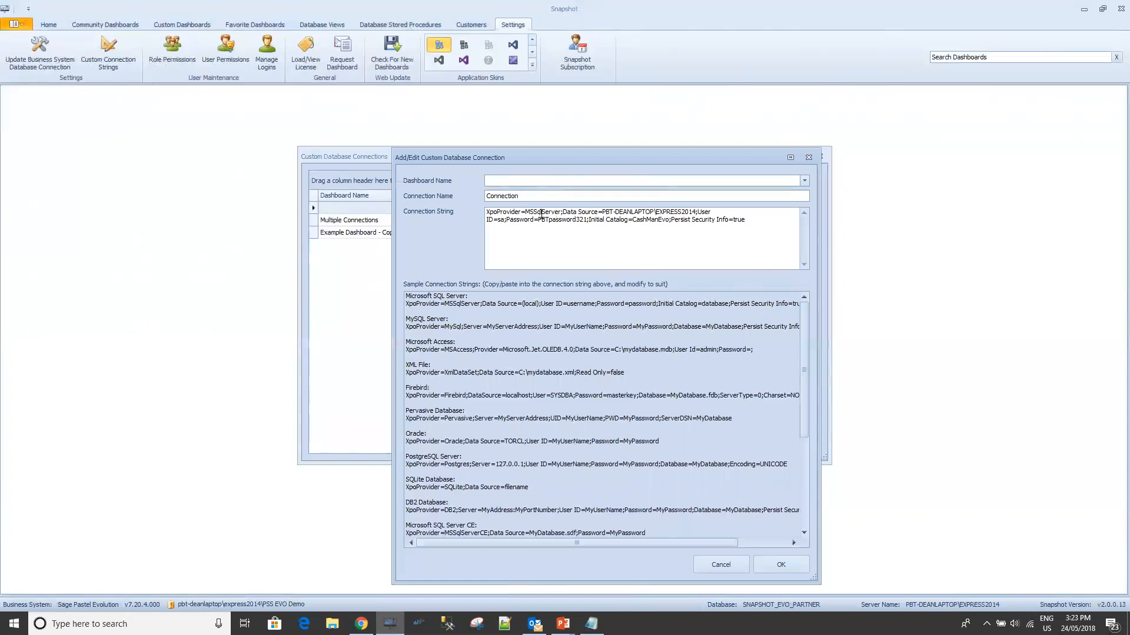
drag(602, 212, 696, 212)
drag(632, 219, 669, 225)
click(715, 233)
drag(746, 220, 476, 216)
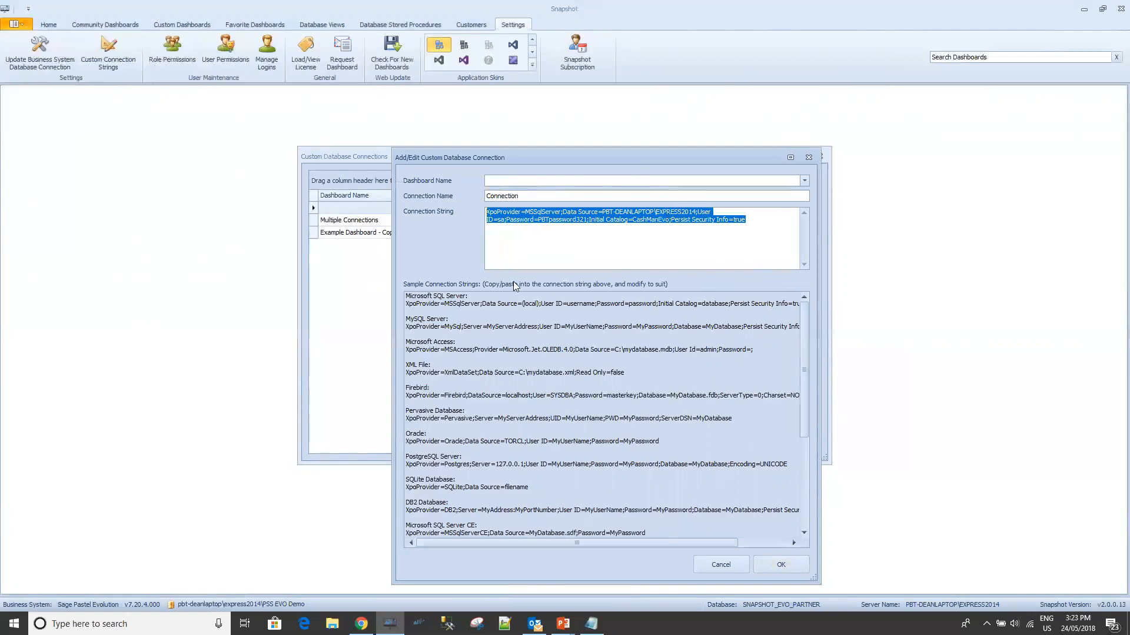
Accept the connection with its dashboard name left blank and close the custom database connections list.
click(522, 180)
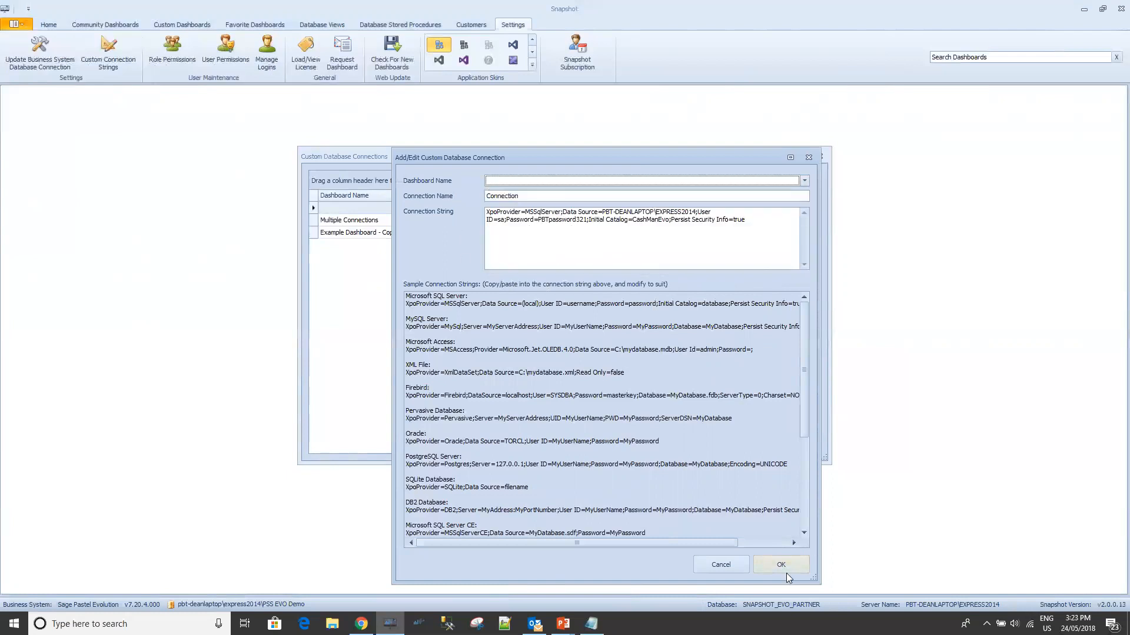
click(786, 573)
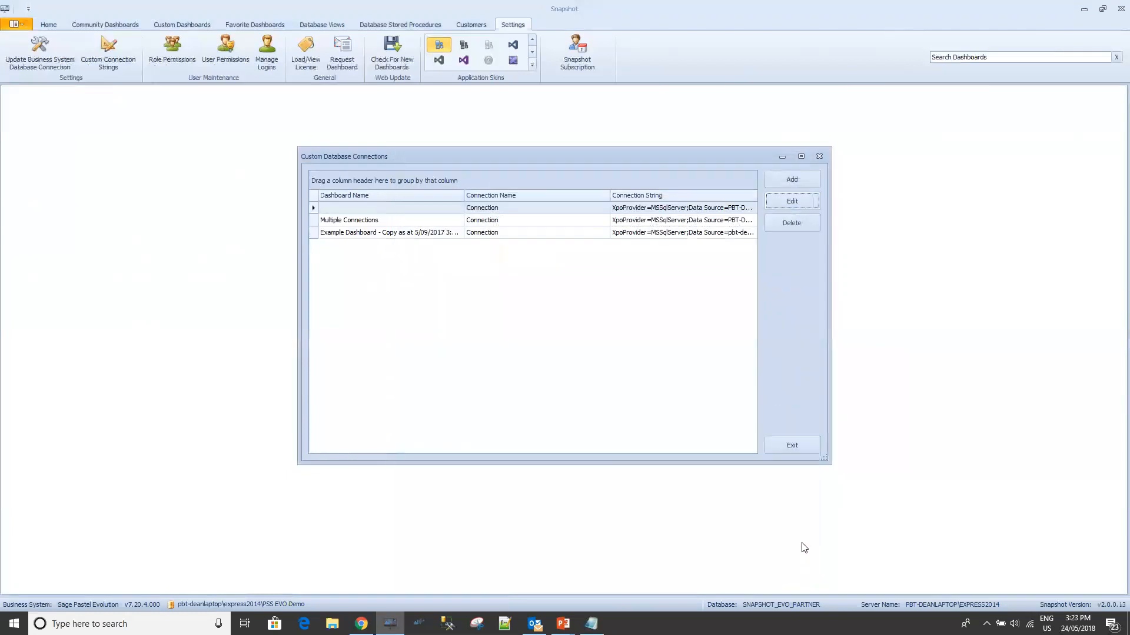
click(795, 441)
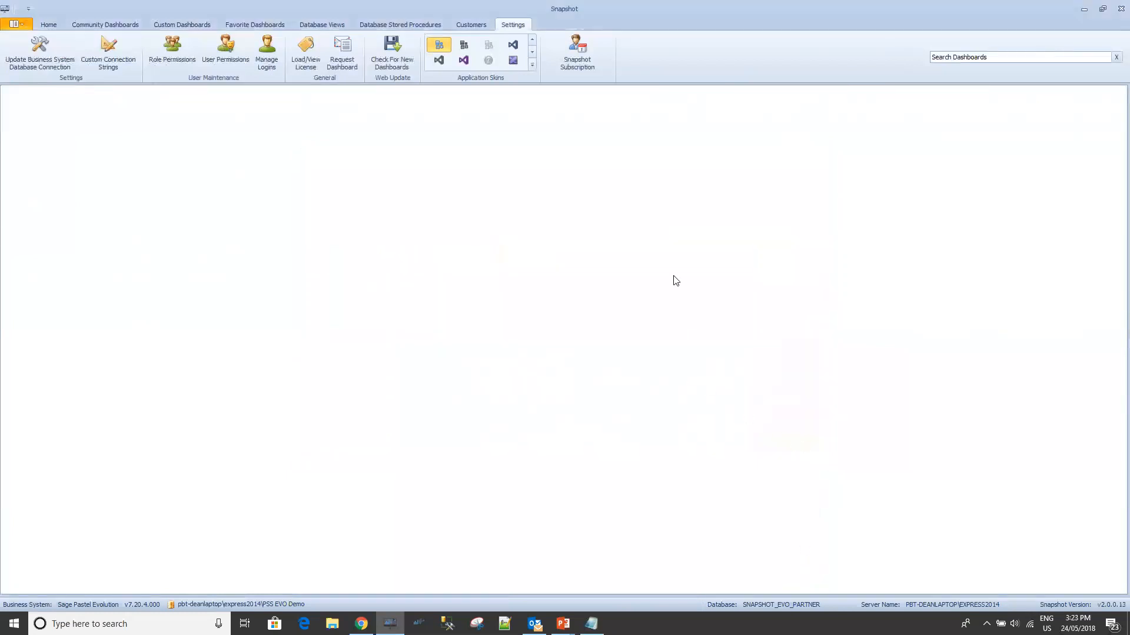
Create a new custom dashboard and start a new data source of the type Database.
click(194, 22)
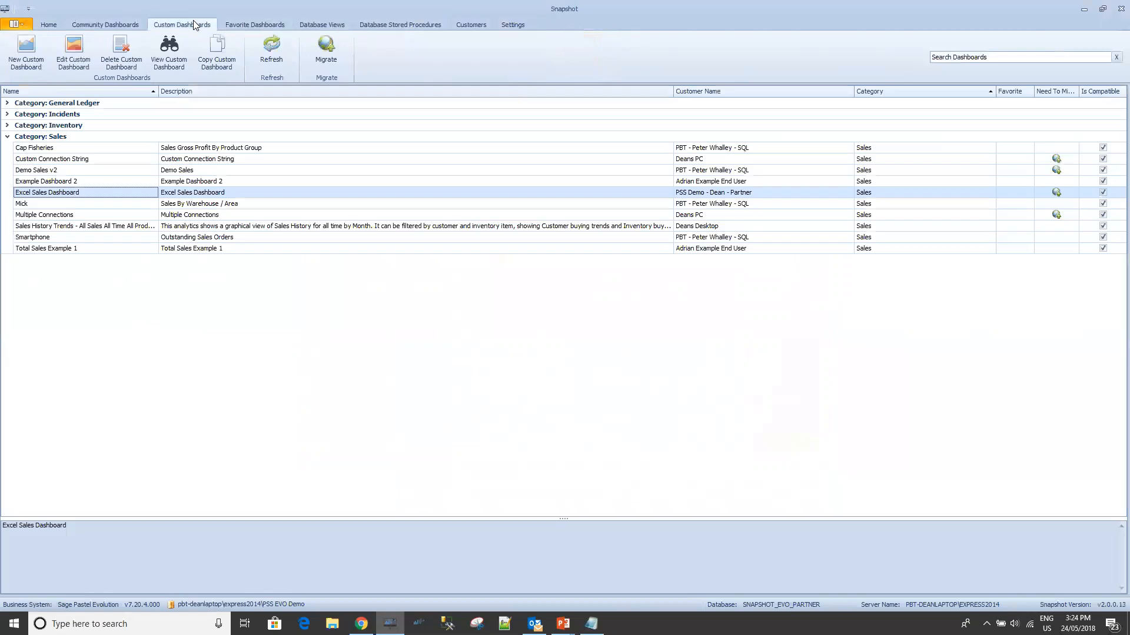
click(27, 56)
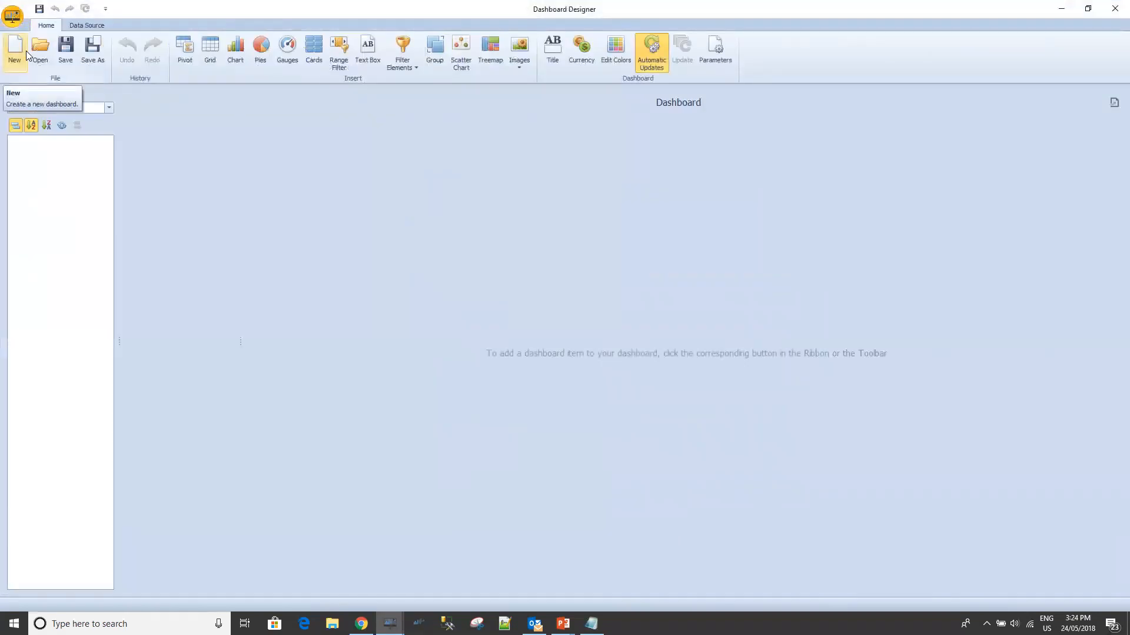
click(96, 28)
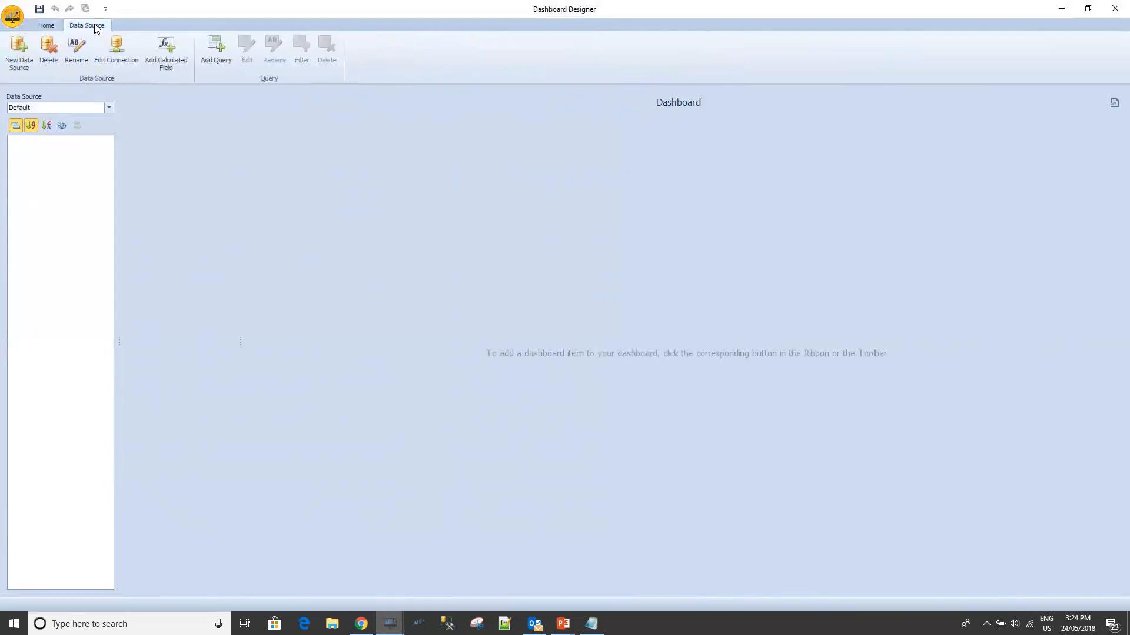
click(17, 56)
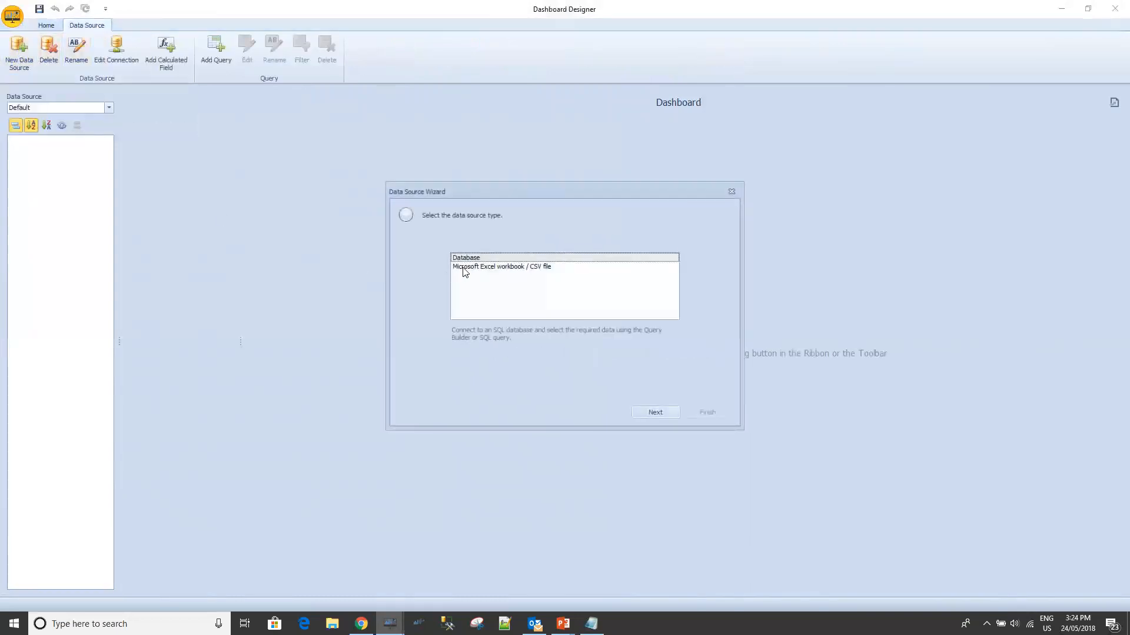
click(668, 415)
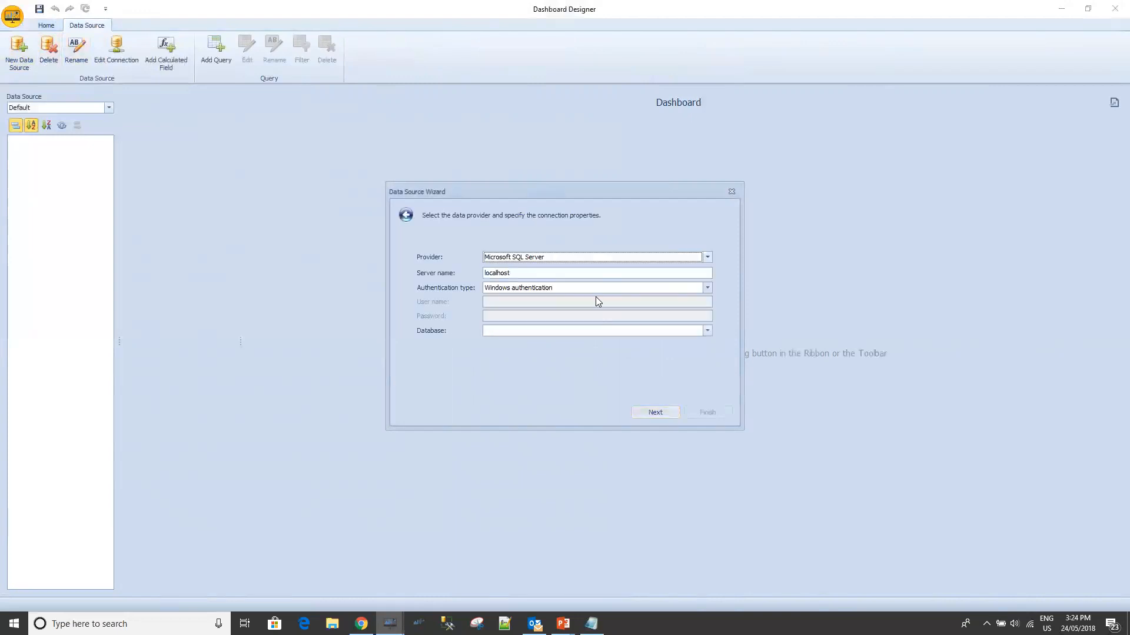
Set the provider to Custom connection string, paste the copied SQL Server connection string with its password, and continue to the query page.
click(708, 257)
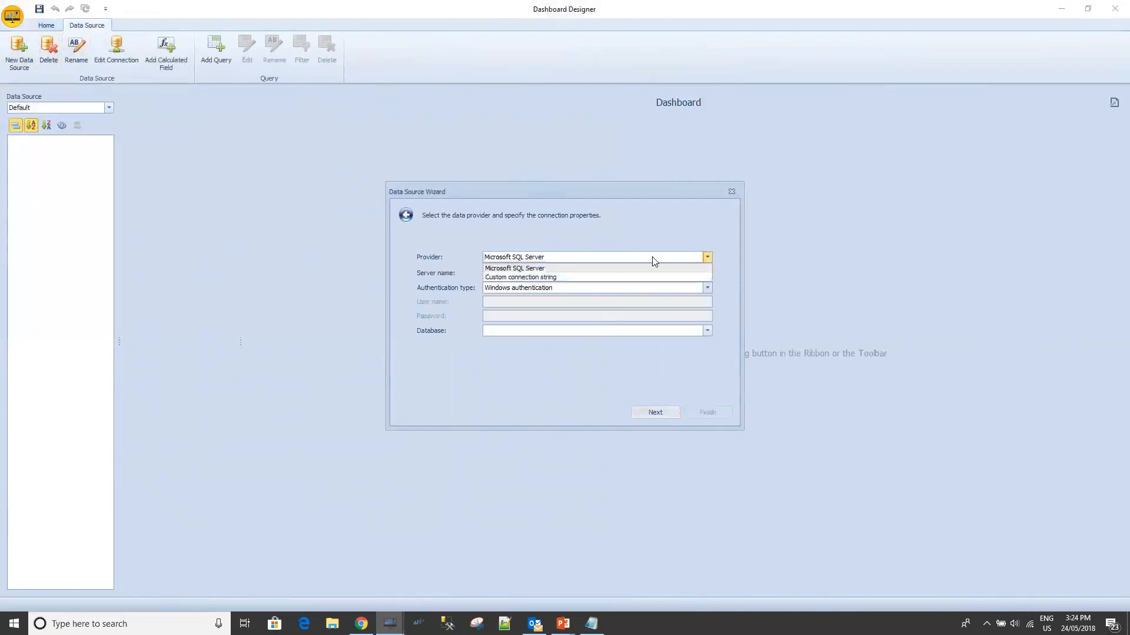
click(567, 277)
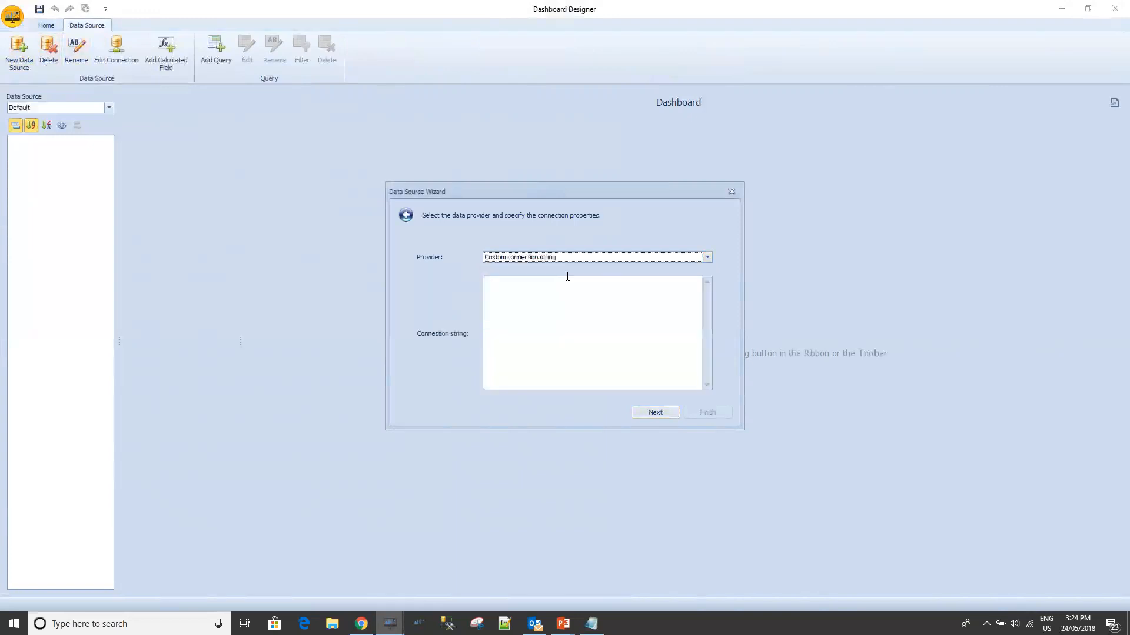
click(525, 293)
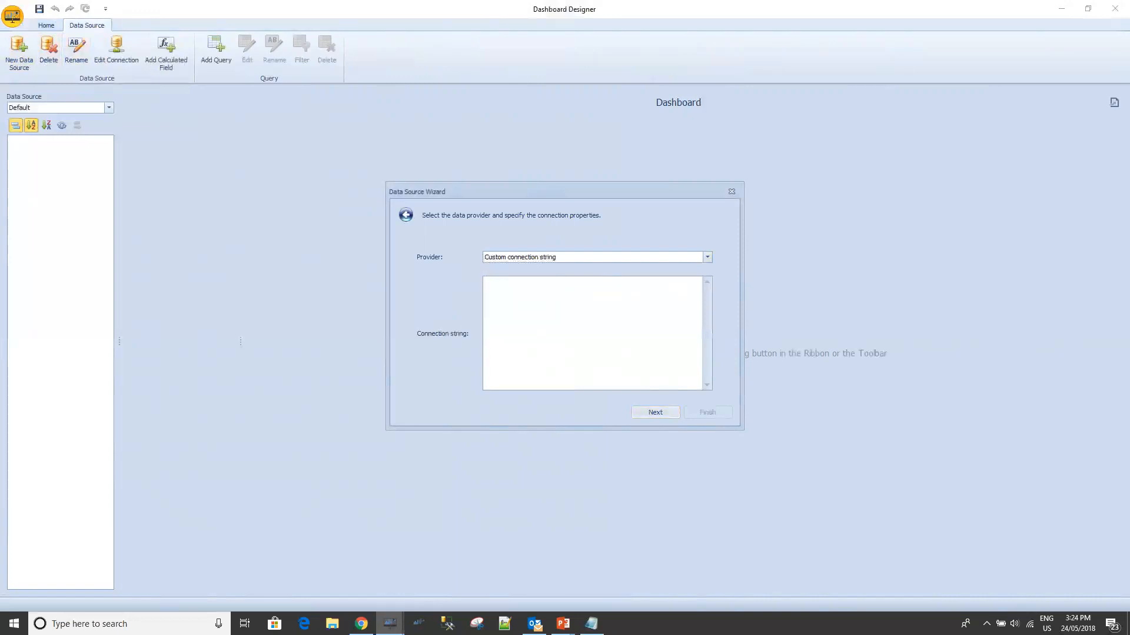
key(alt+Tab)
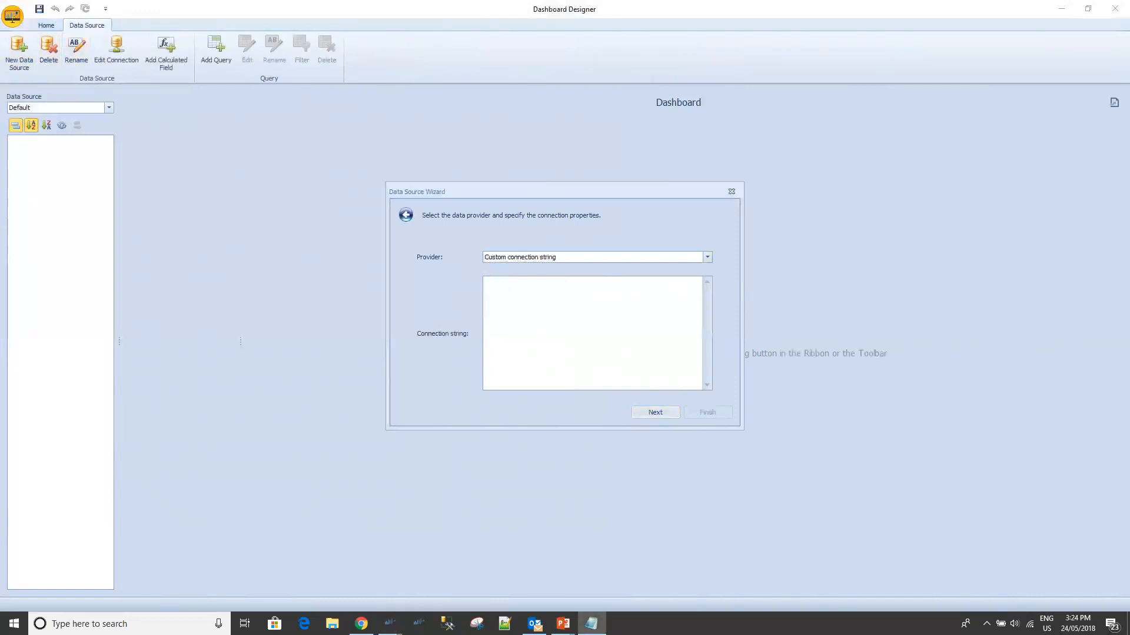
click(497, 285)
key(ctrl+v)
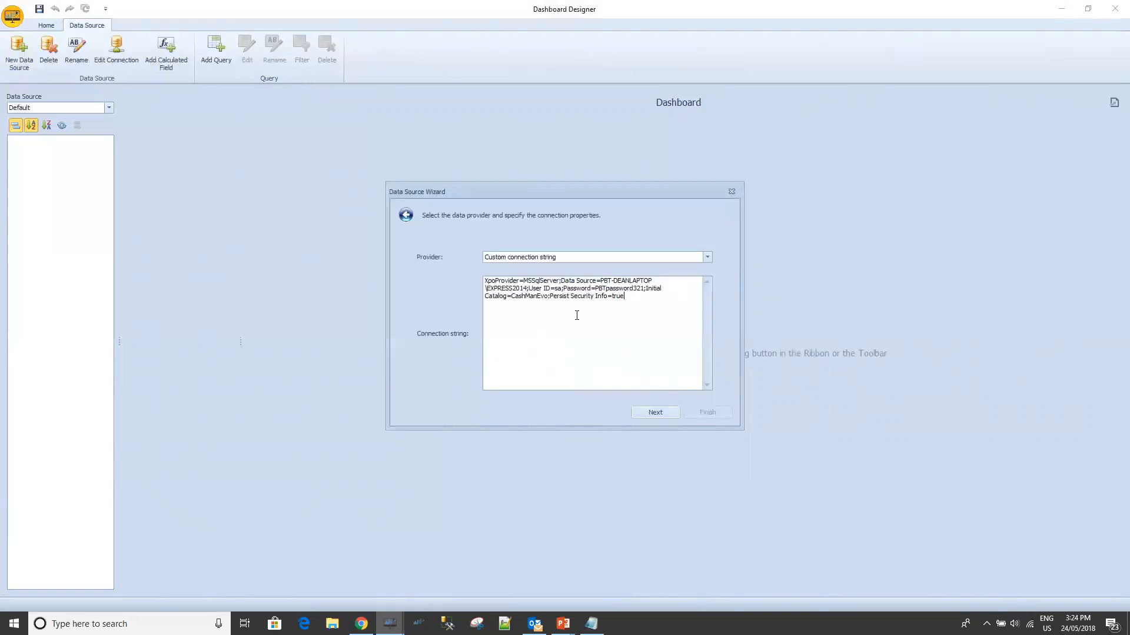
click(652, 414)
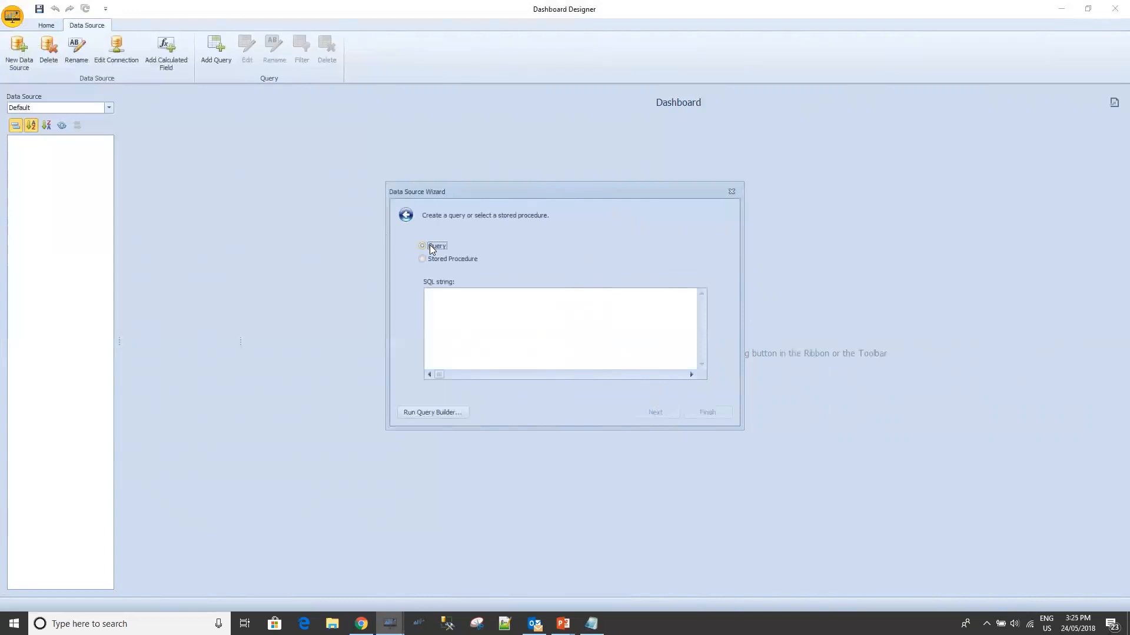
Find the pssSNAPTotalSales view in the Query Builder and add it to the query.
click(423, 410)
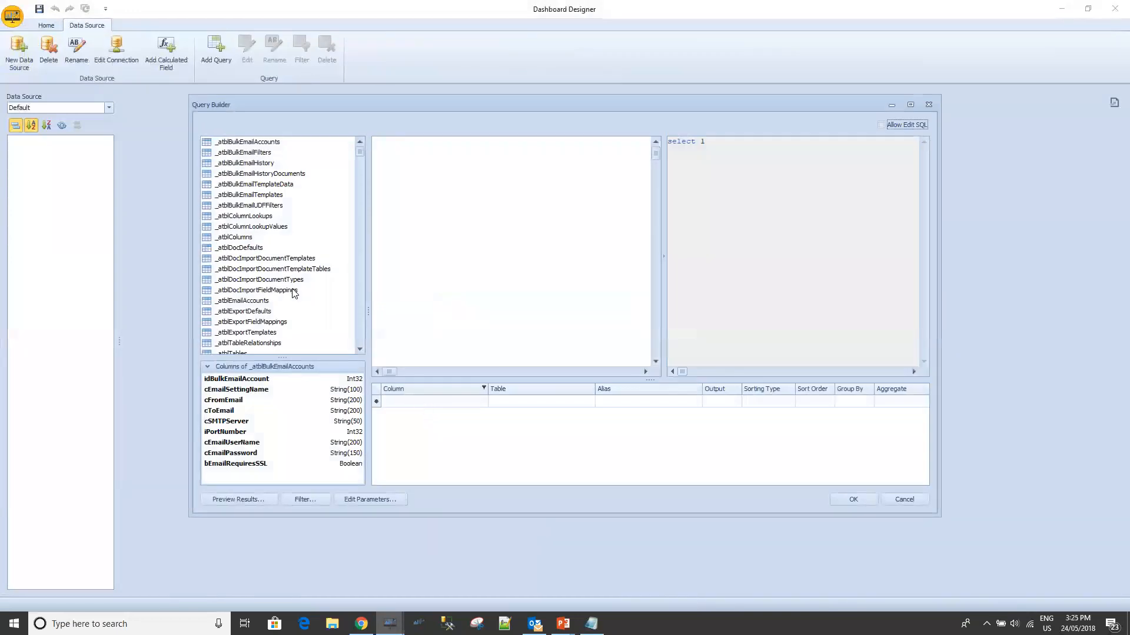
click(259, 217)
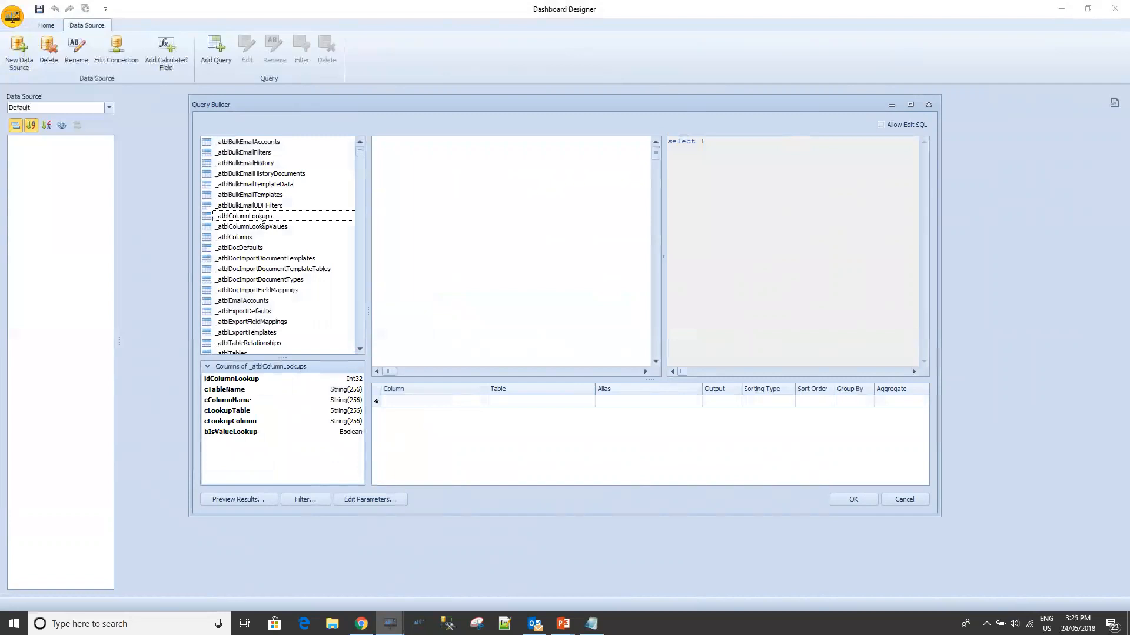
text(pss)
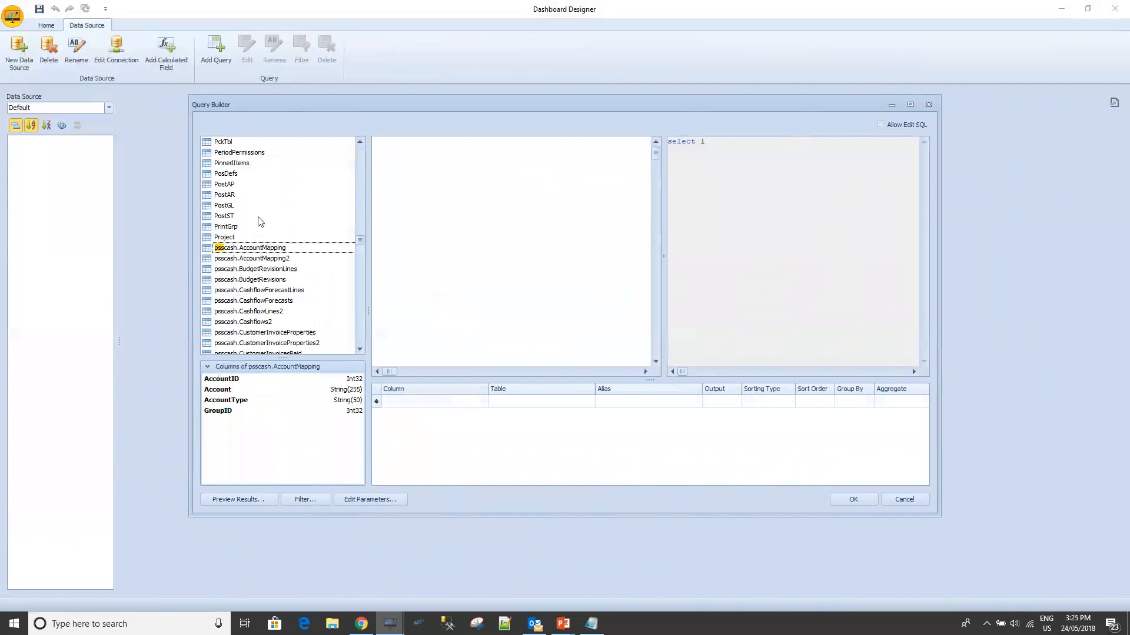
text(sna)
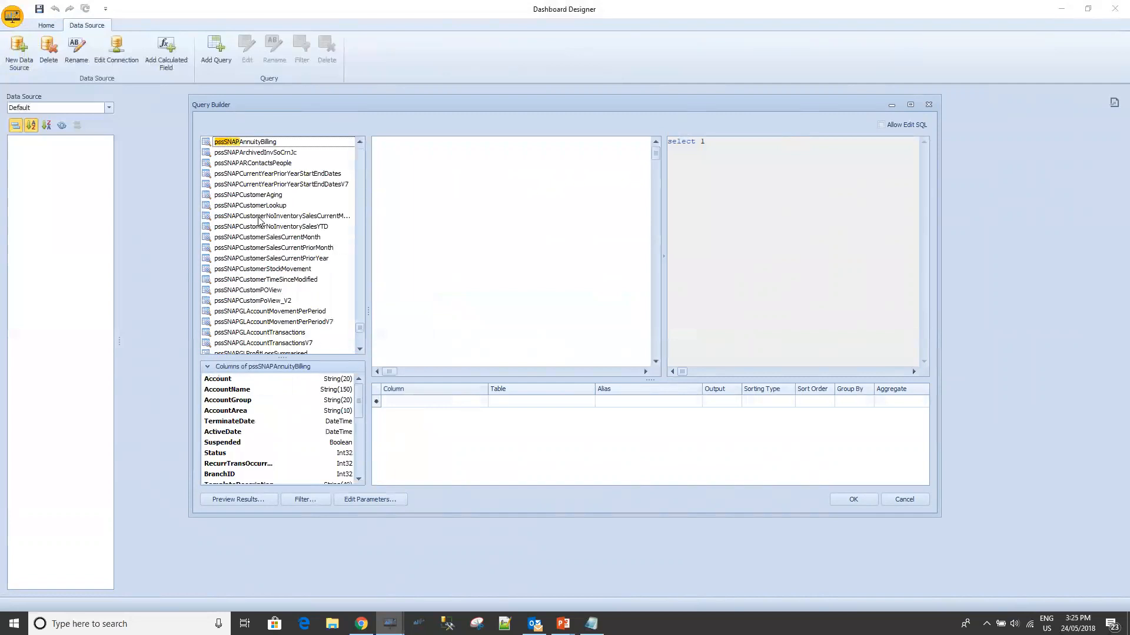
text(pto)
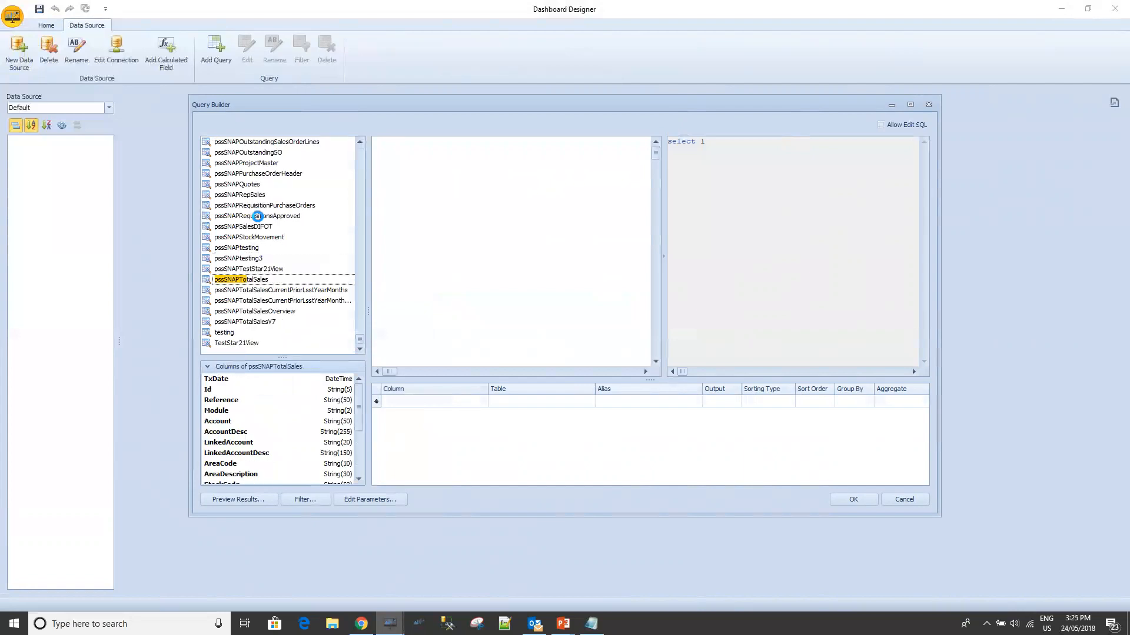
double_click(241, 280)
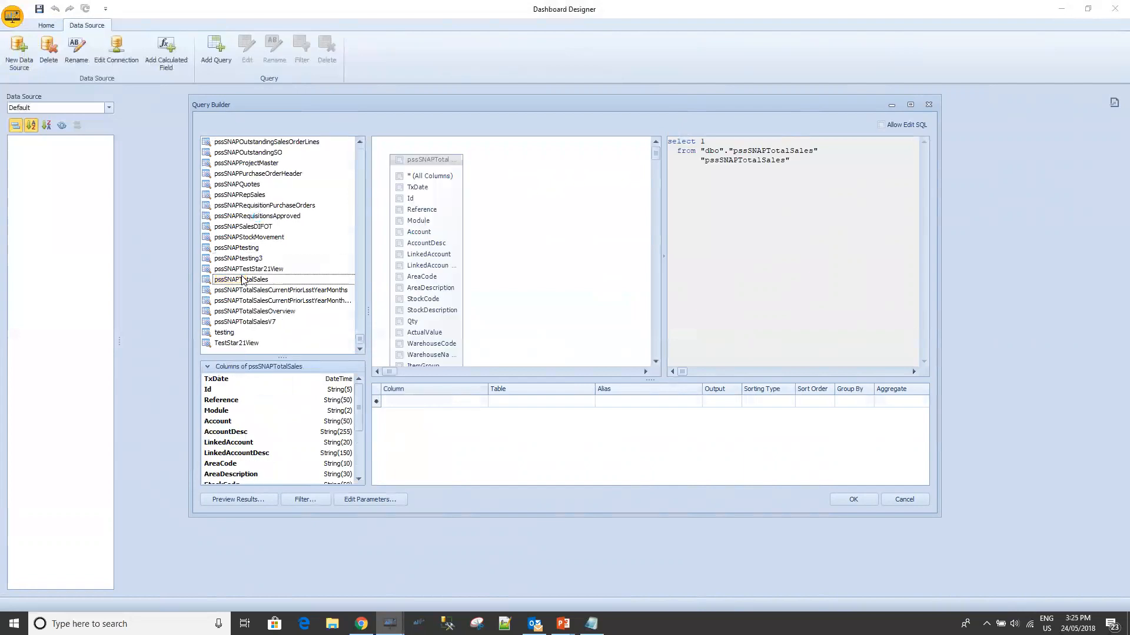
Include all columns of pssSNAPTotalSales in the query and finish creating the data source.
click(400, 176)
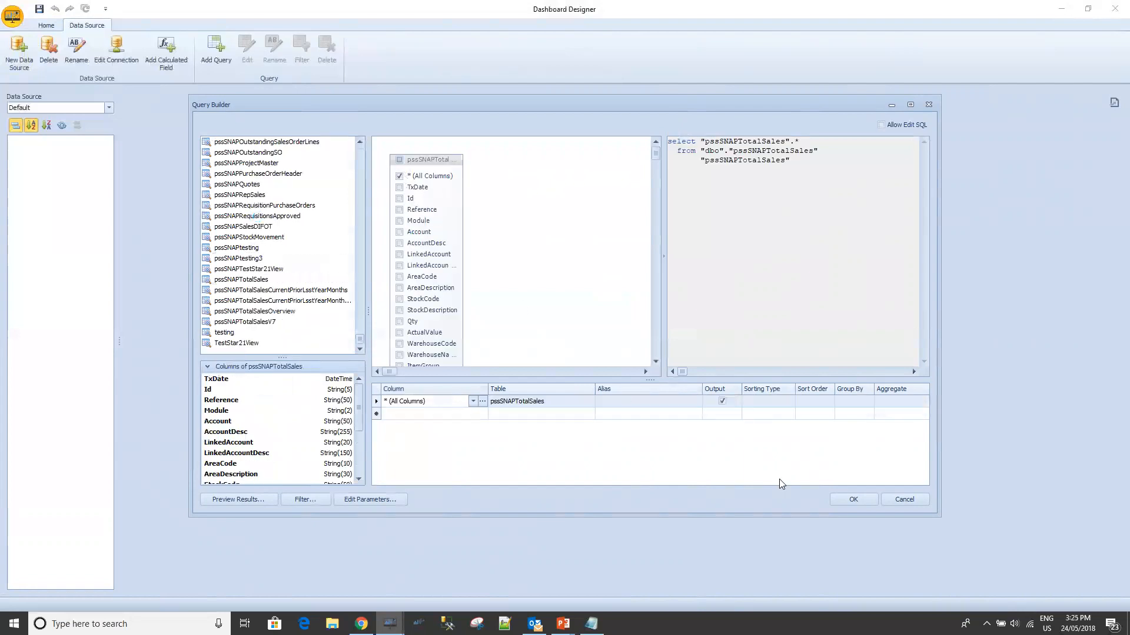
click(867, 500)
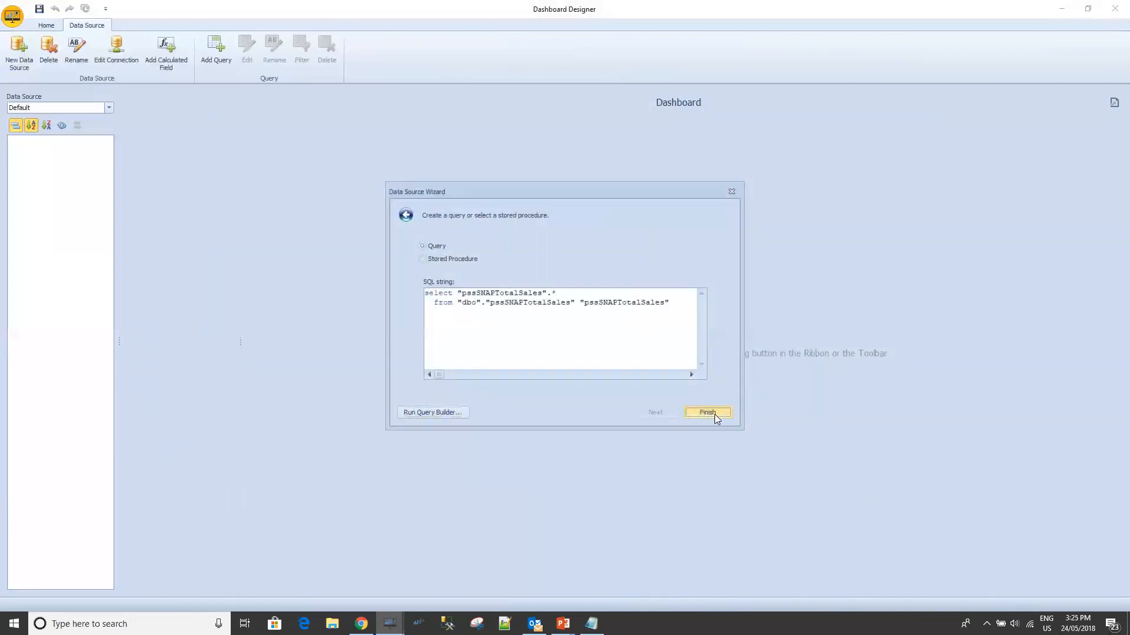
click(715, 415)
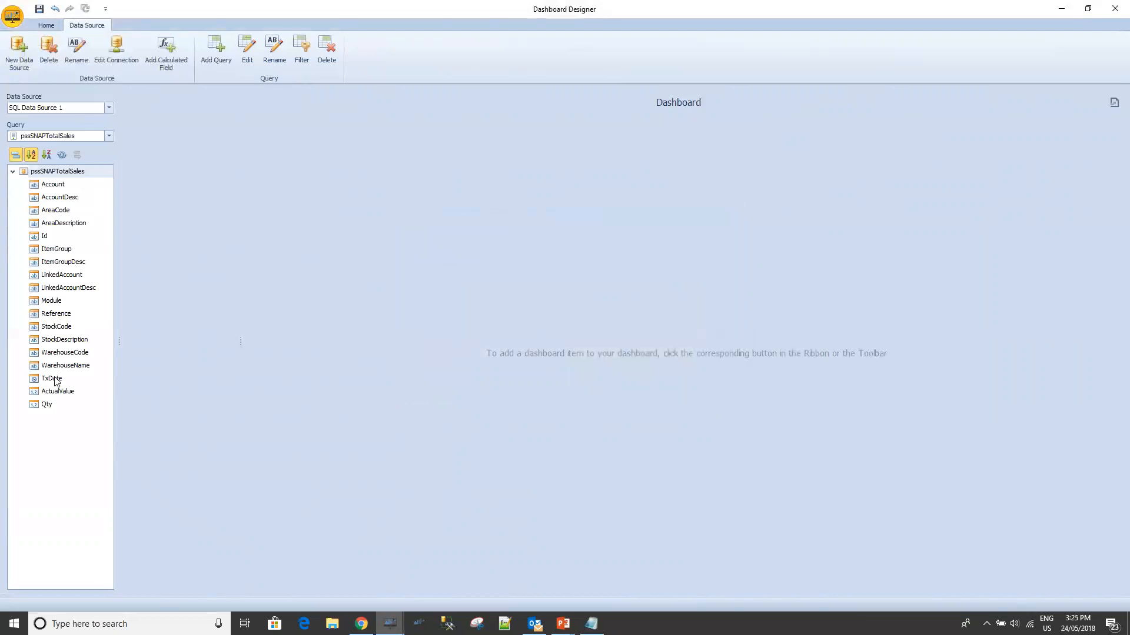
click(45, 25)
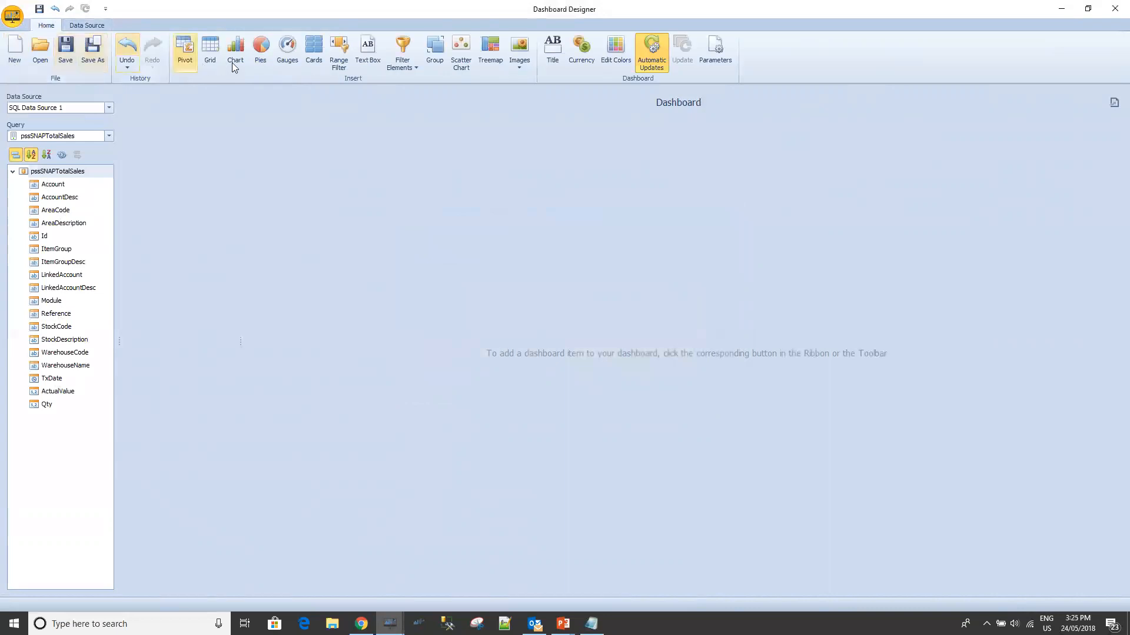
Insert a chart plotting ActualValue against TxDate and group the dates by Month-Year.
click(242, 52)
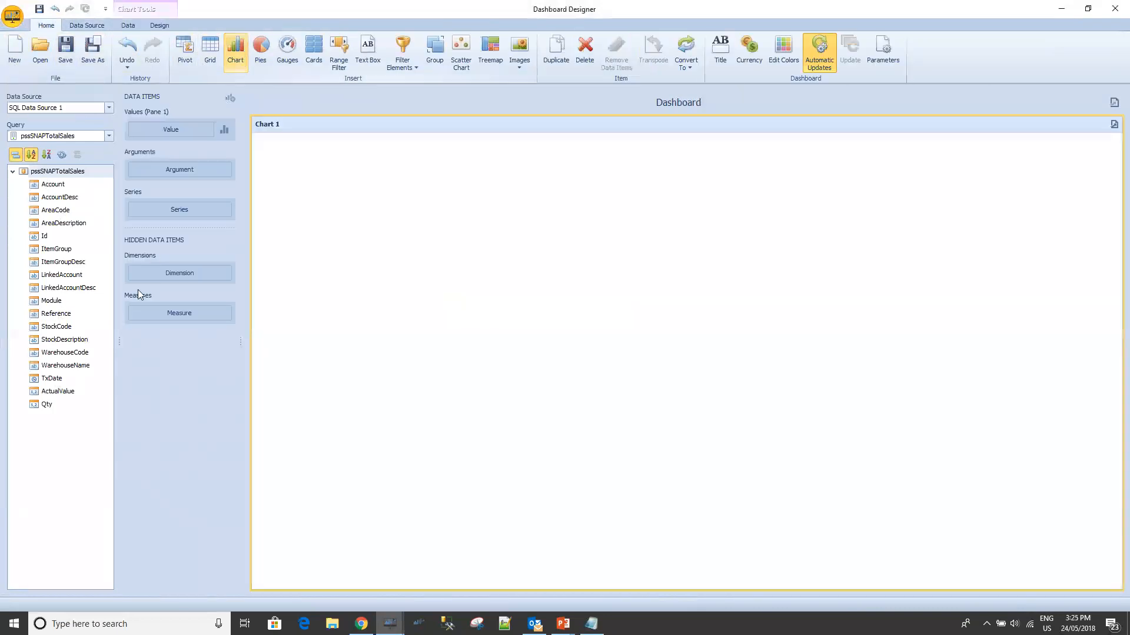
drag(51, 394, 194, 134)
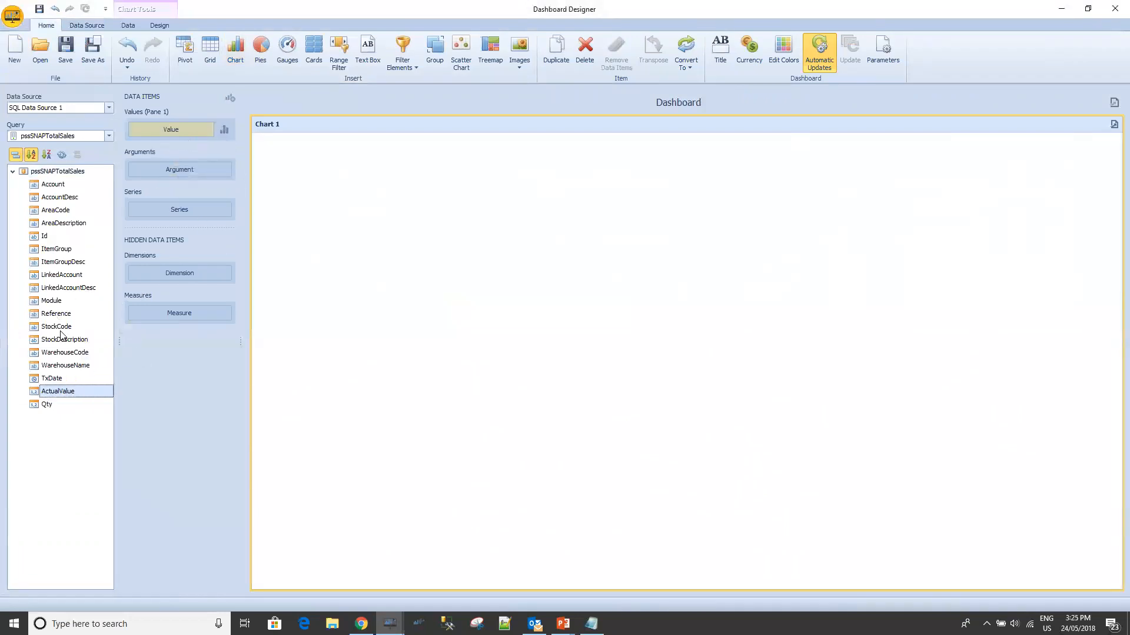
drag(61, 377, 171, 198)
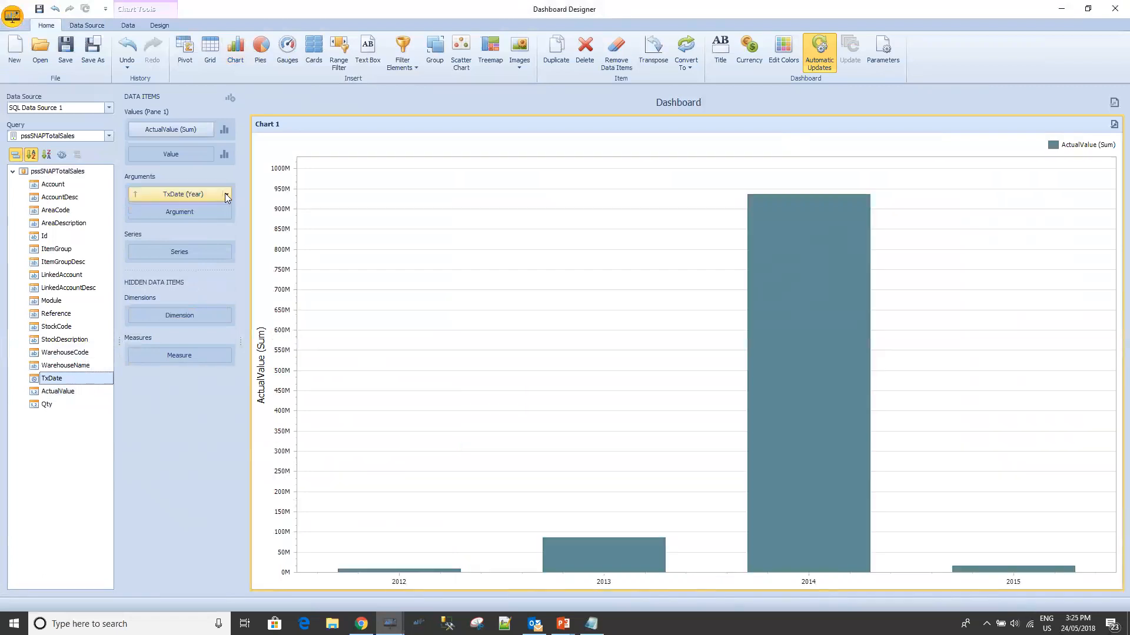
click(226, 195)
click(266, 342)
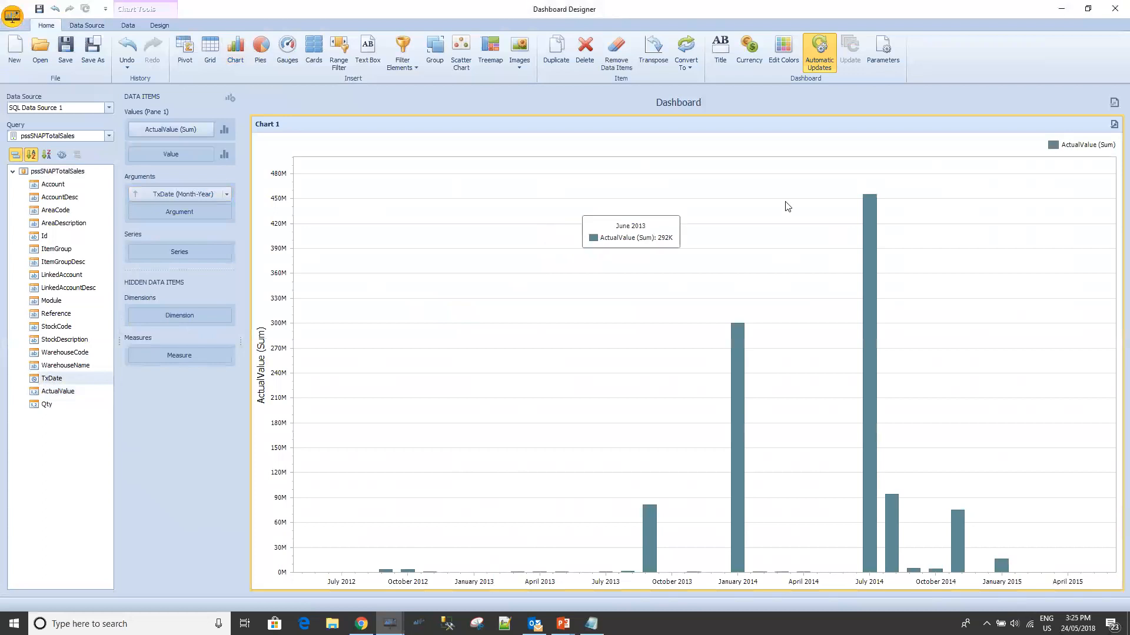
Start saving the dashboard with "Custon Connection Dashboard" as both its name and its description.
click(67, 52)
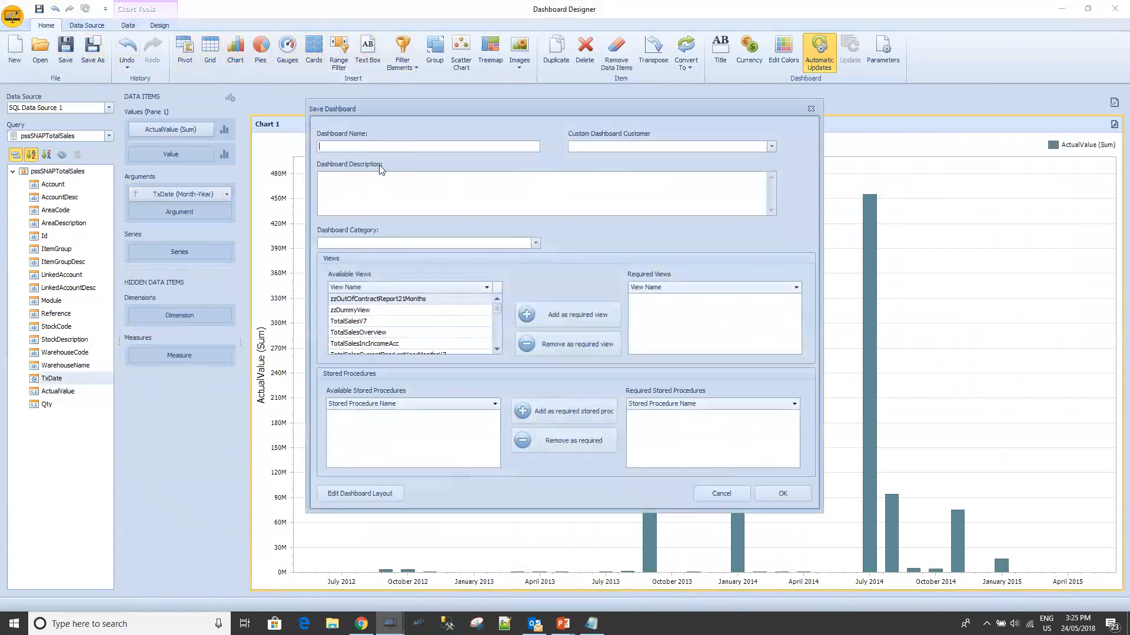
text(Custon Connection Dashboard)
drag(422, 146, 318, 146)
key(ctrl+c)
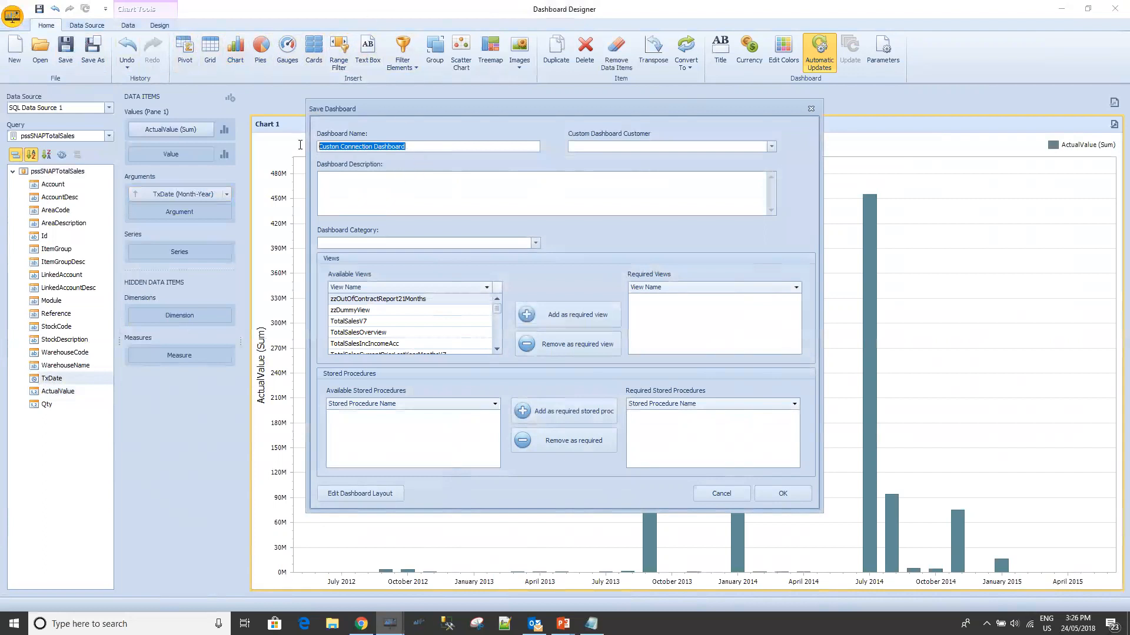
click(333, 181)
key(ctrl+v)
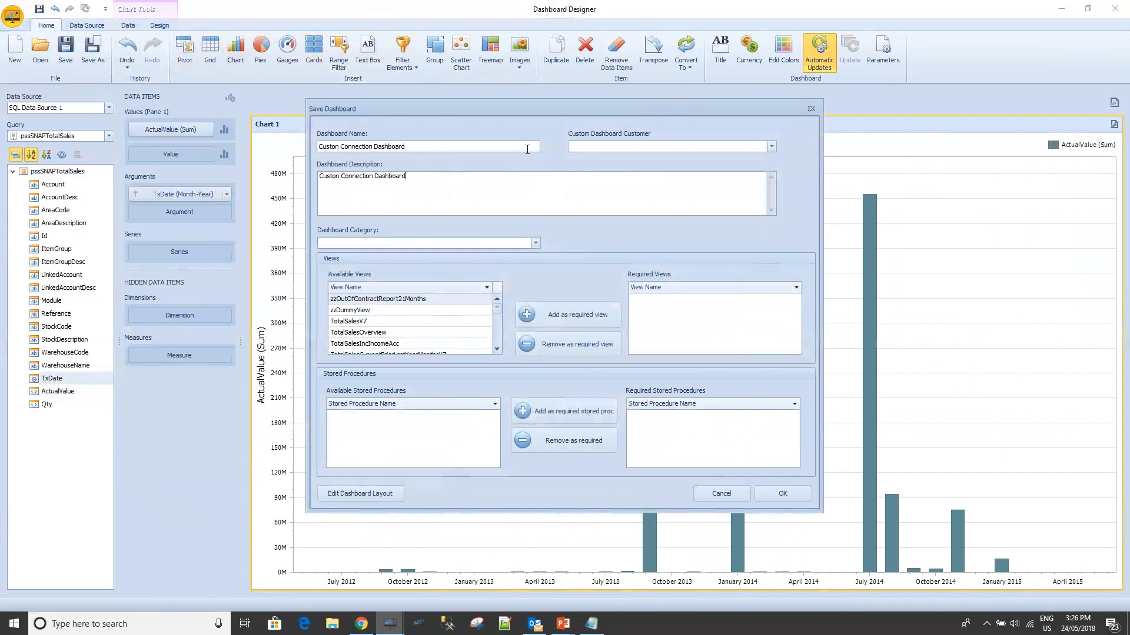
Assign the dashboard to the PSS Demo partner customer, set its category to Sales, and save it.
click(649, 144)
scroll(653, 200, down, 1)
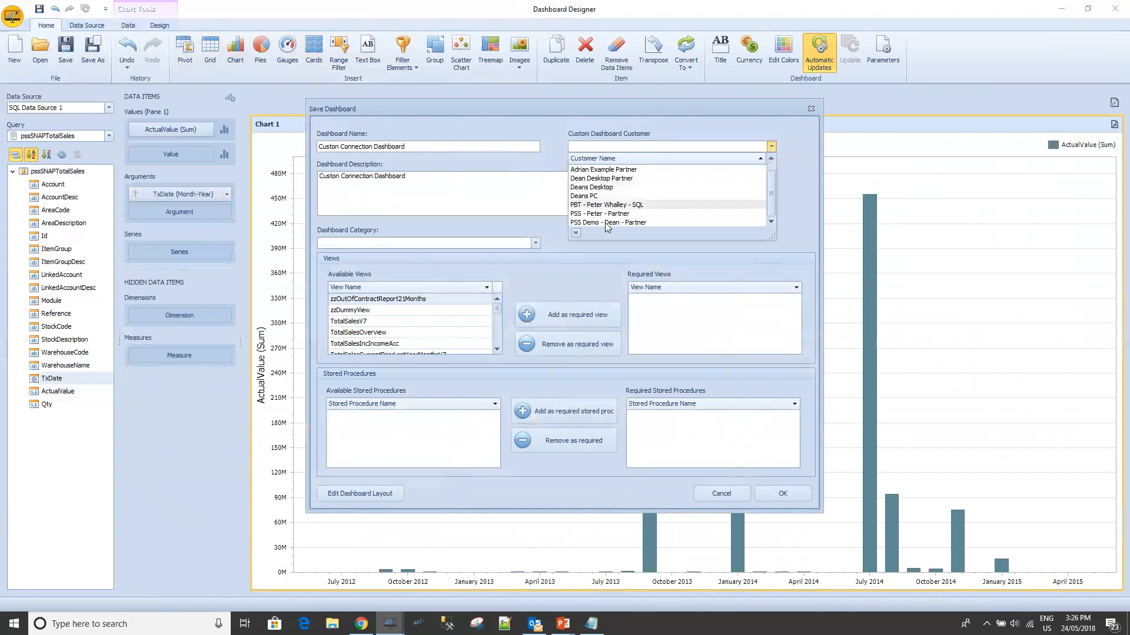
click(605, 221)
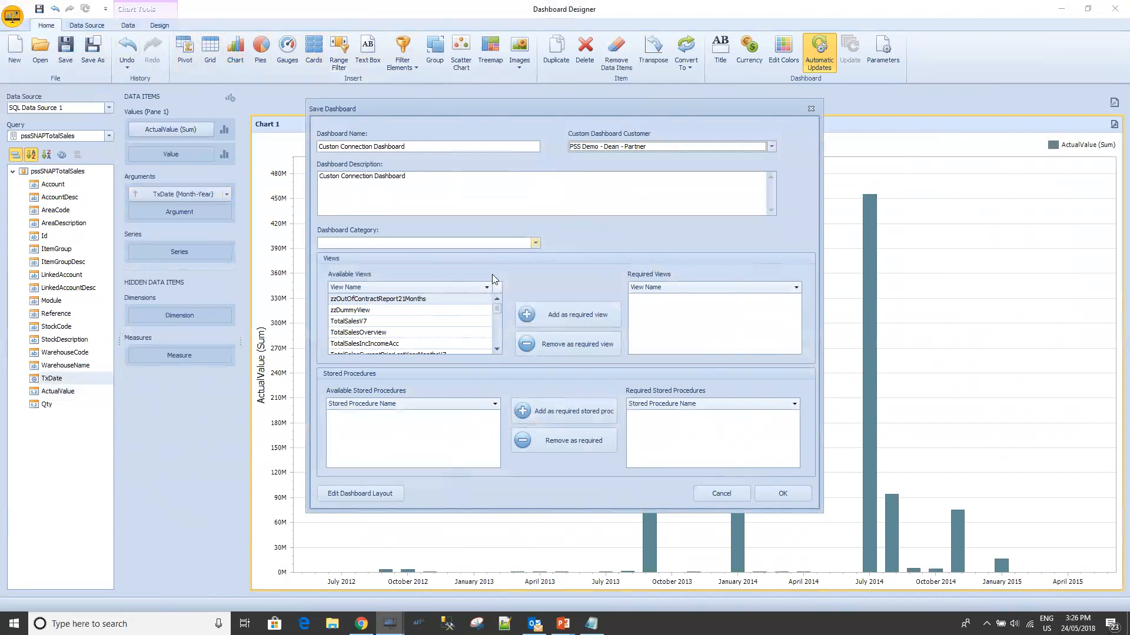
click(536, 243)
click(418, 277)
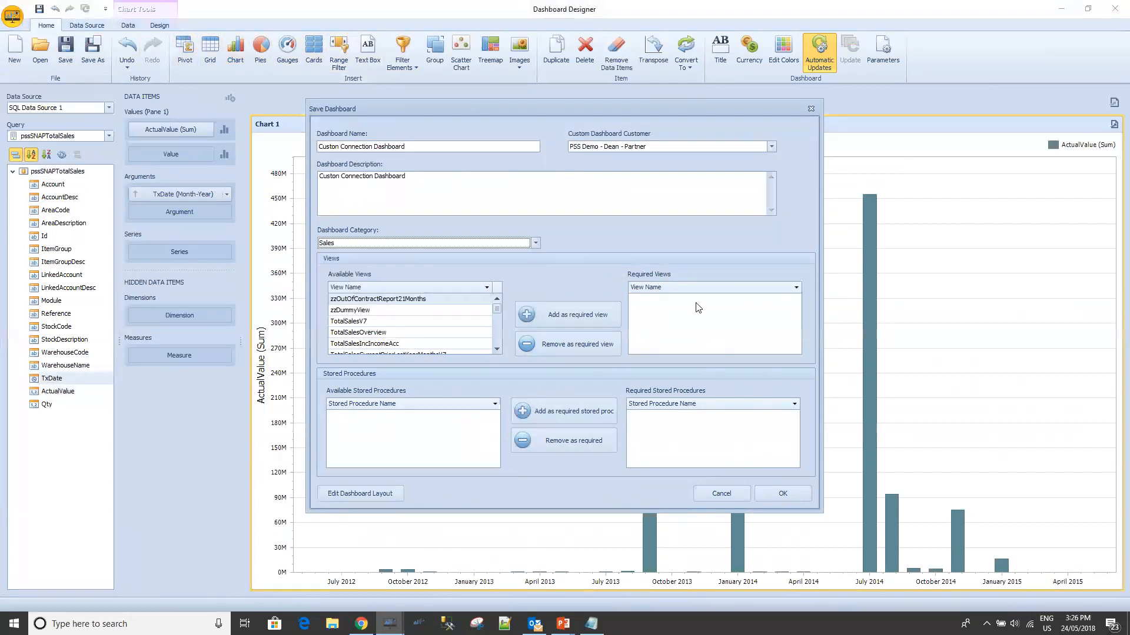
click(784, 494)
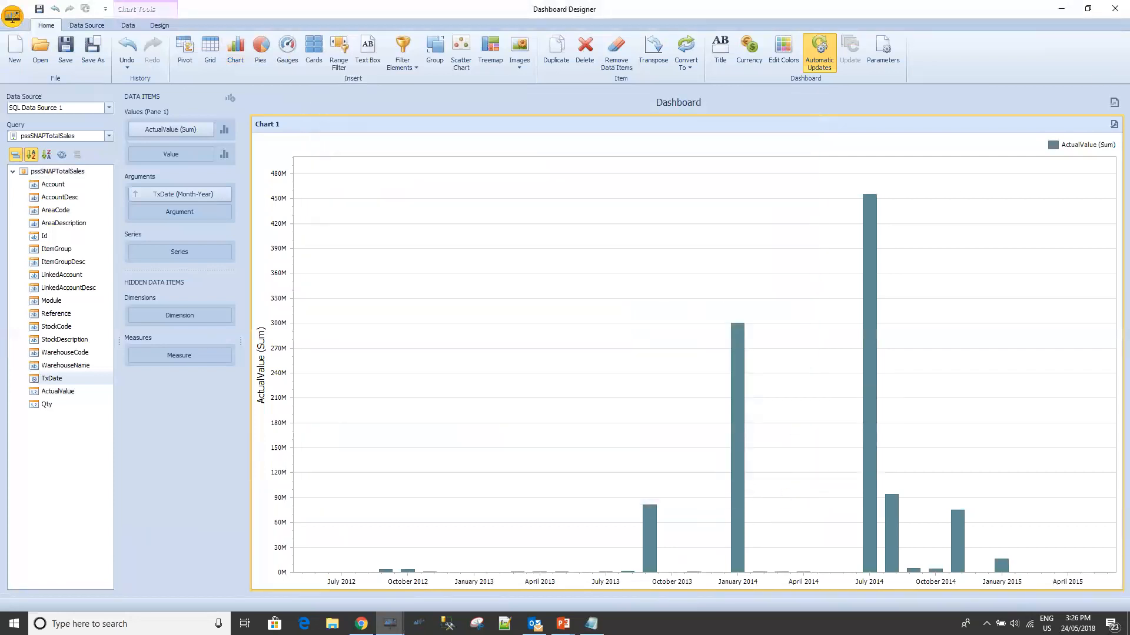
Close the Dashboard Designer and select Custon Connection Dashboard in the Sales category of the custom dashboards.
click(1114, 8)
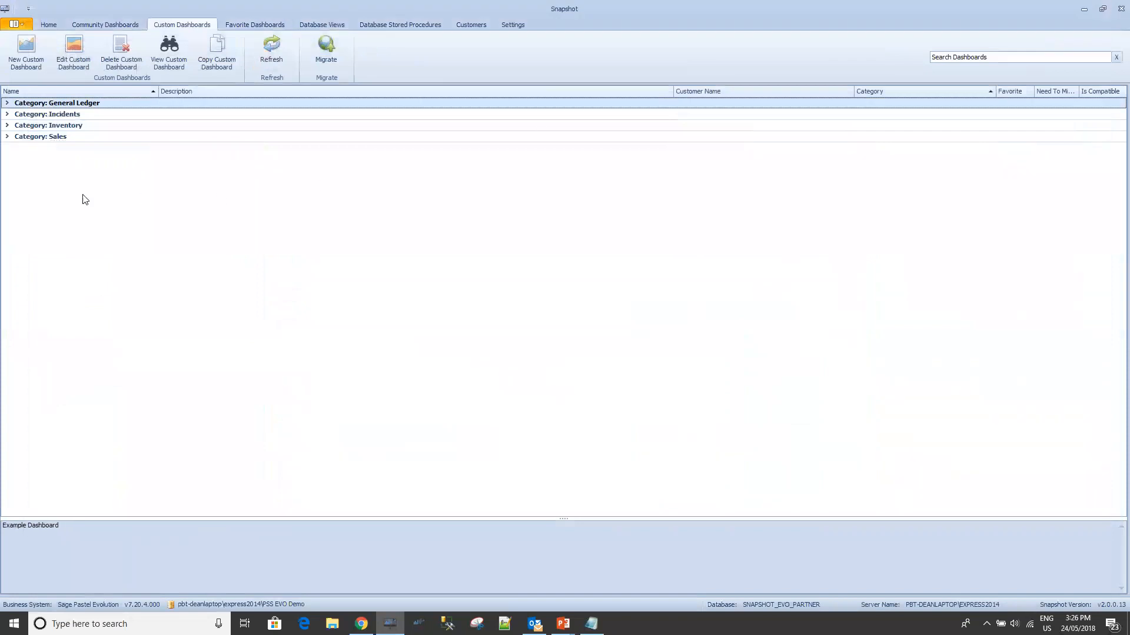
click(7, 137)
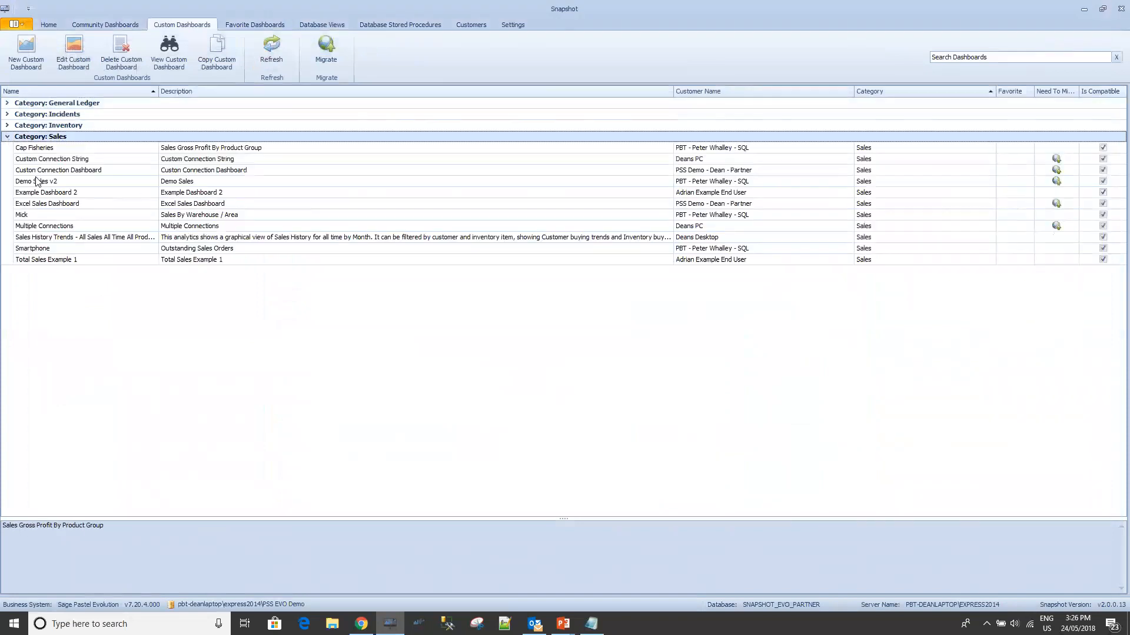
click(37, 170)
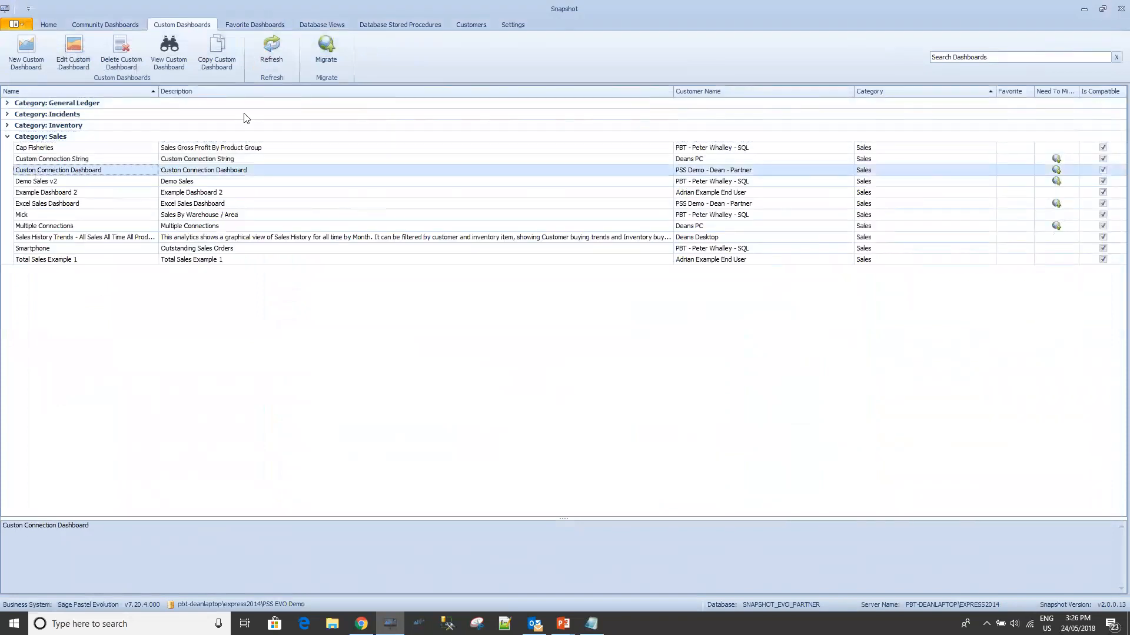
Link the custom connection string that has no dashboard name to Custon Connection Dashboard, then close the connections list.
click(518, 27)
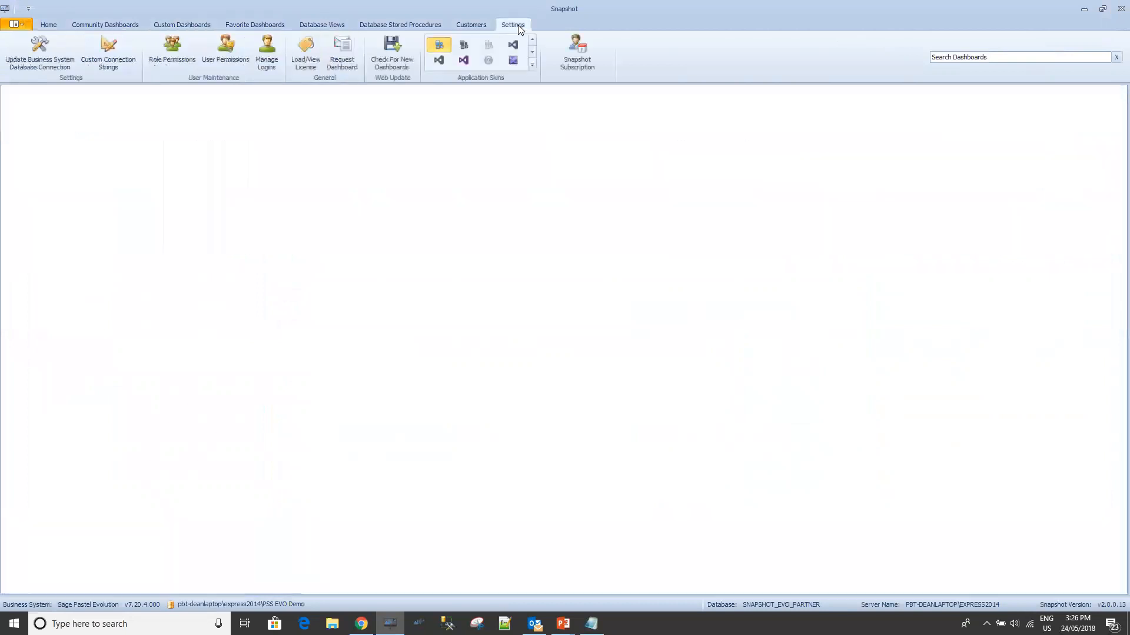
click(112, 61)
click(354, 207)
click(796, 201)
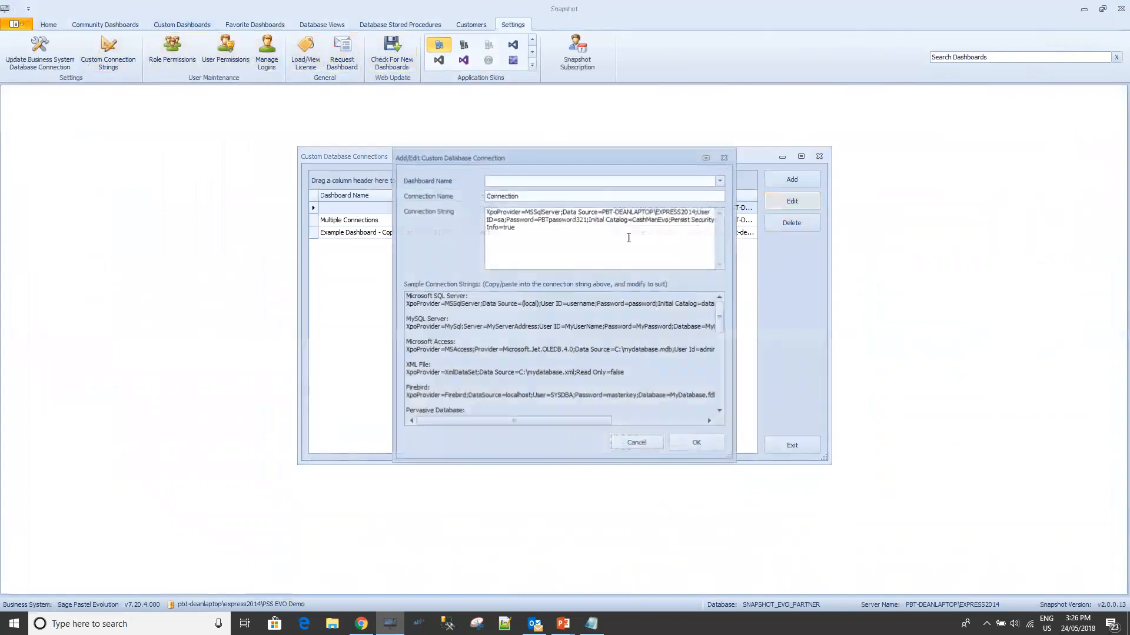
click(720, 183)
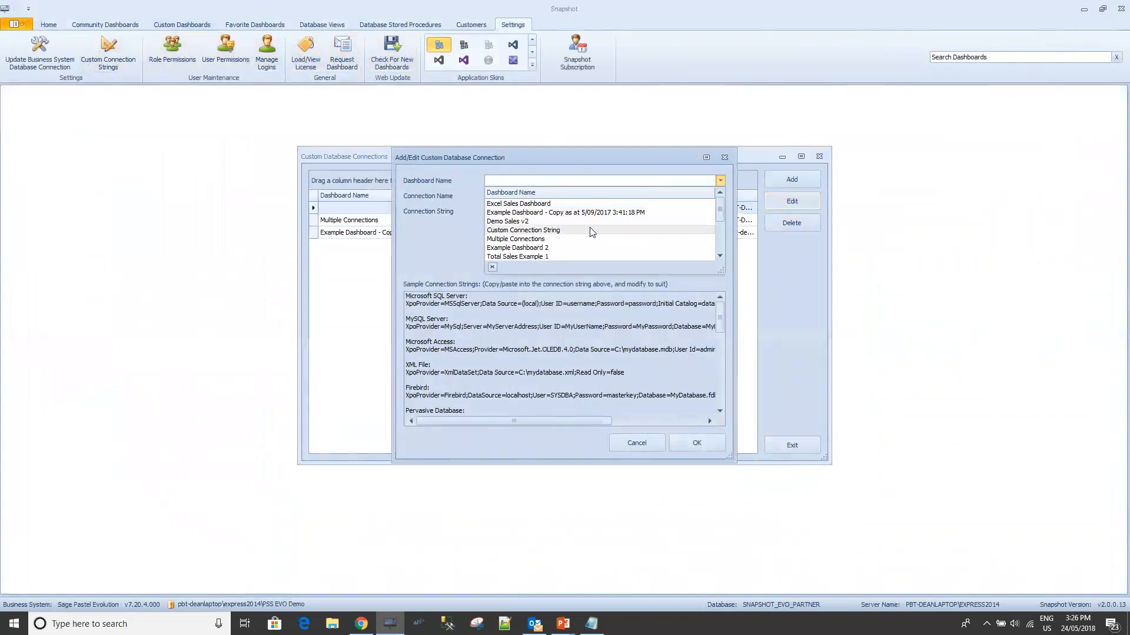
scroll(591, 234, down, 2)
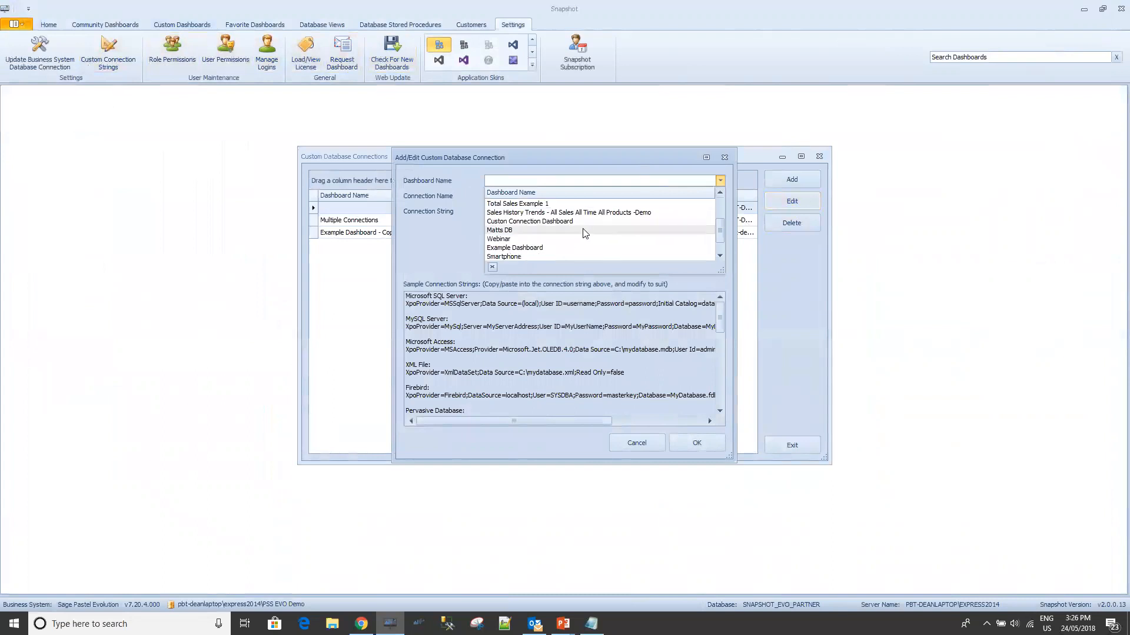
click(589, 222)
click(702, 443)
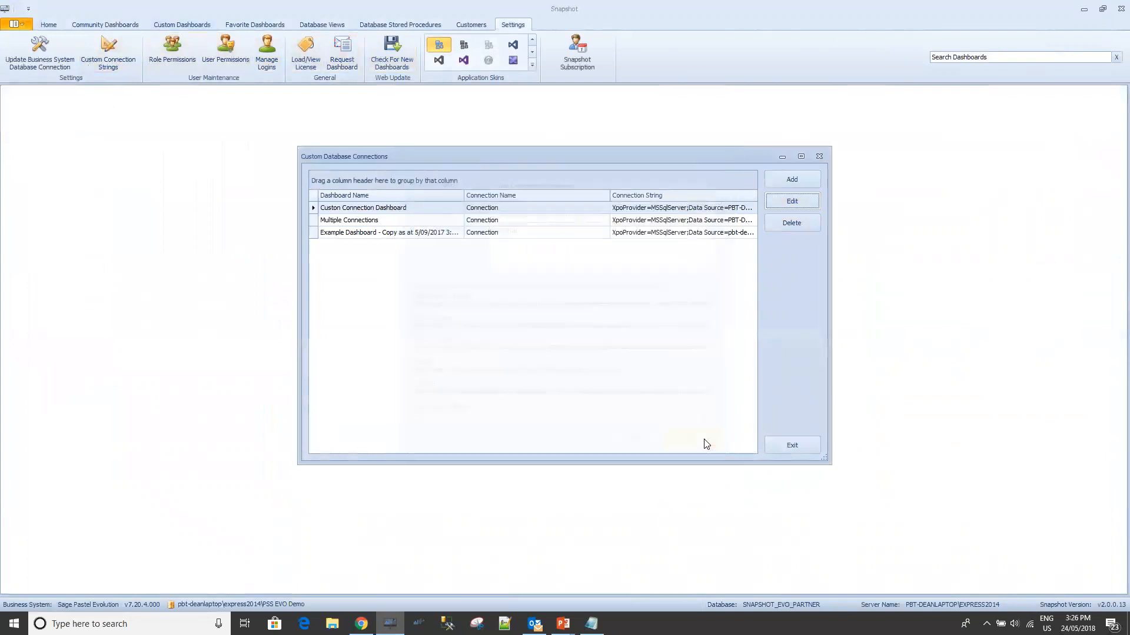
click(796, 447)
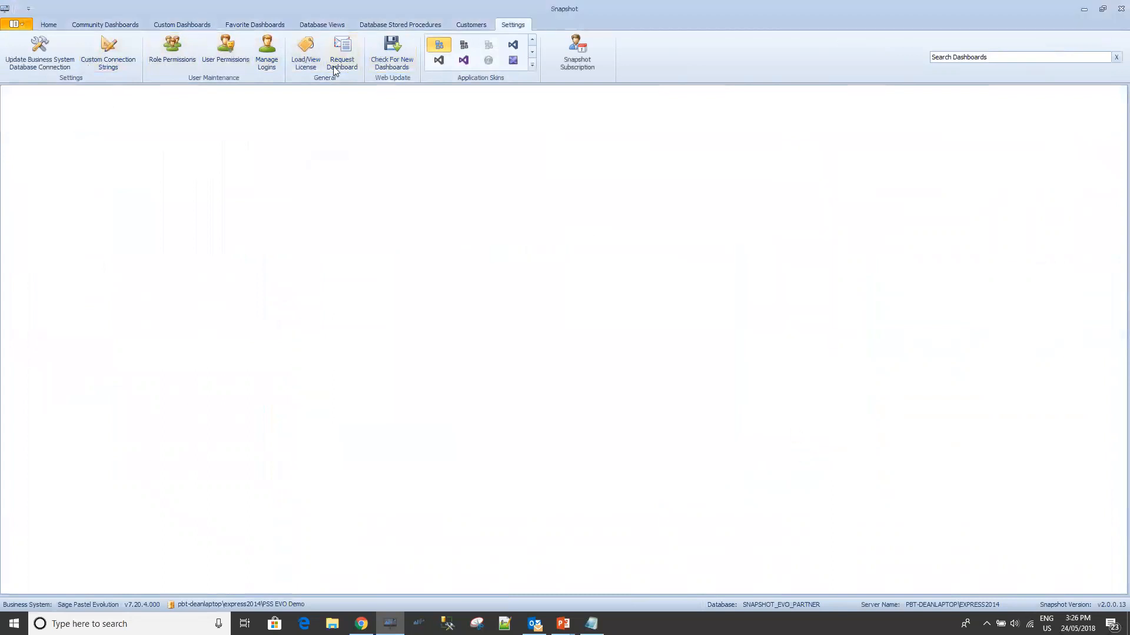
View Custon Connection Dashboard from the custom dashboards list, then close the viewer.
click(175, 25)
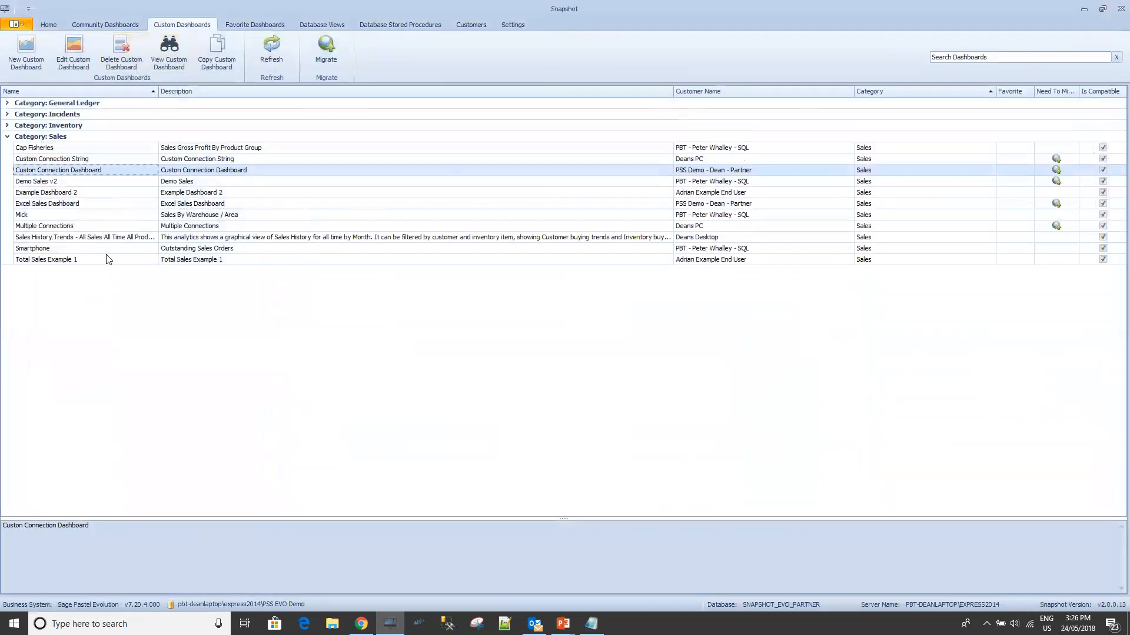
double_click(79, 175)
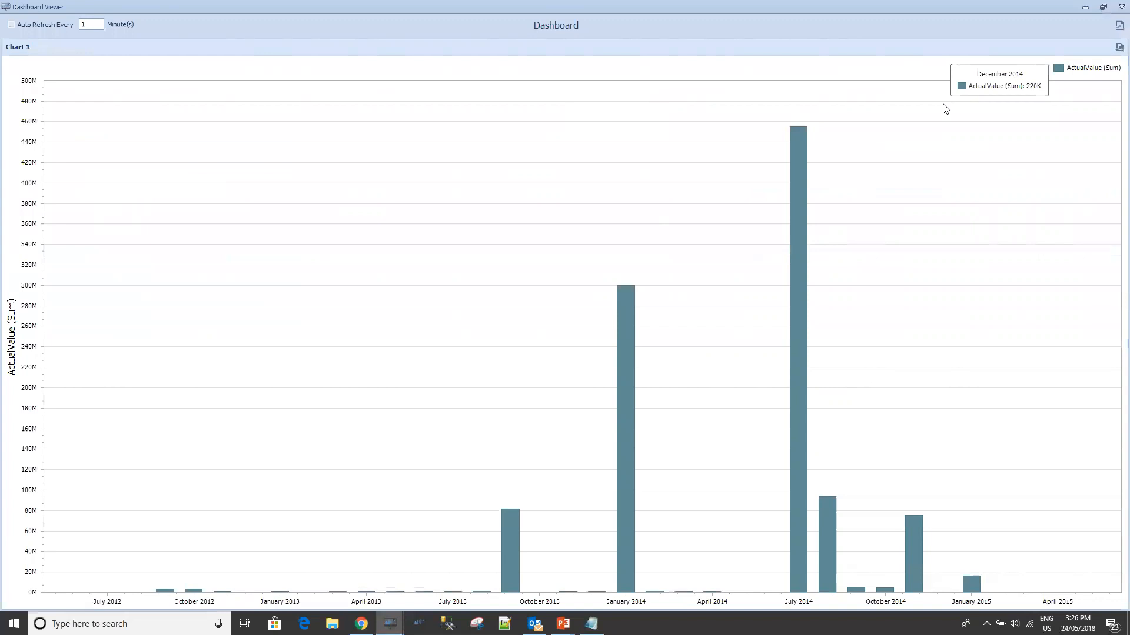
click(1121, 7)
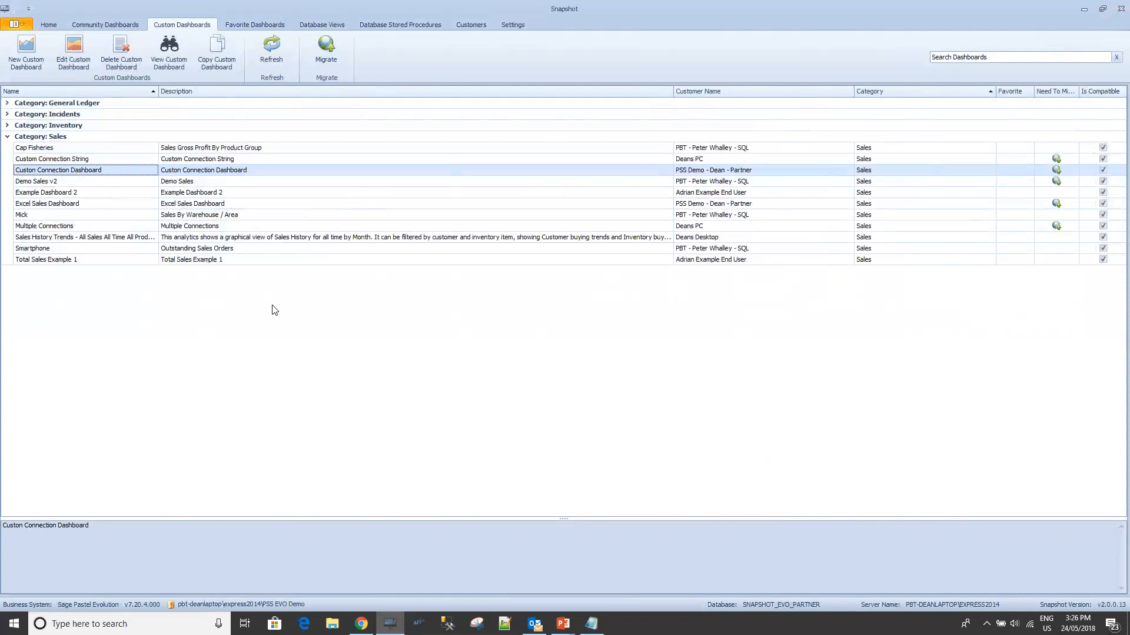
Examine the sample connection strings for different database types in Custon Connection Dashboard's connection settings, then return to the custom dashboards.
click(512, 24)
click(126, 58)
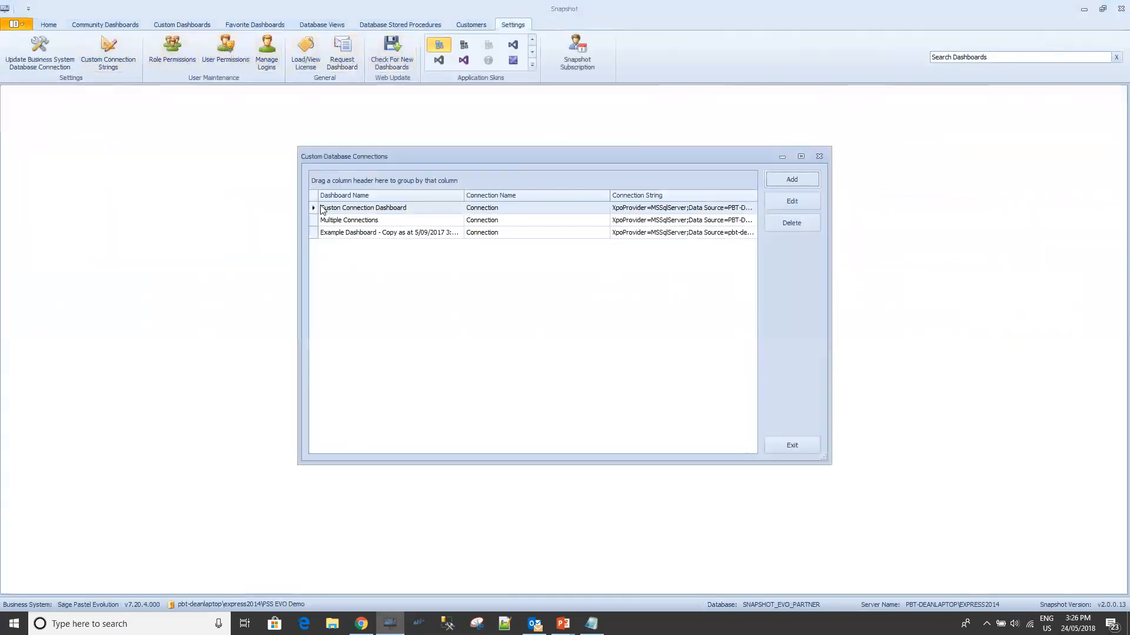
click(800, 207)
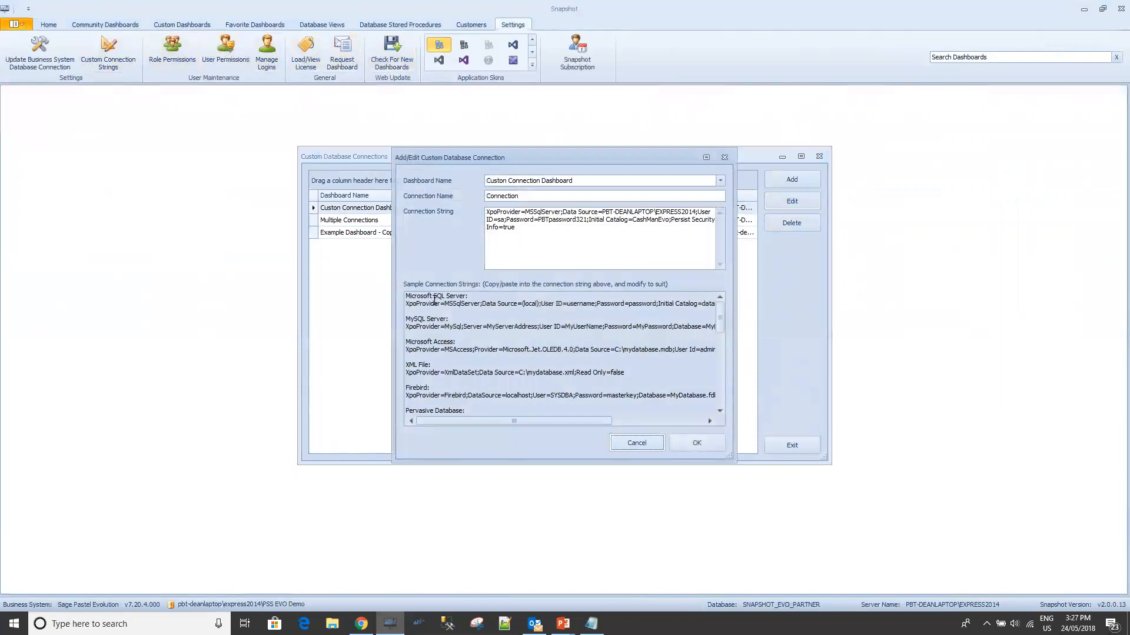
double_click(432, 297)
double_click(438, 318)
double_click(420, 341)
double_click(423, 364)
double_click(419, 388)
click(635, 445)
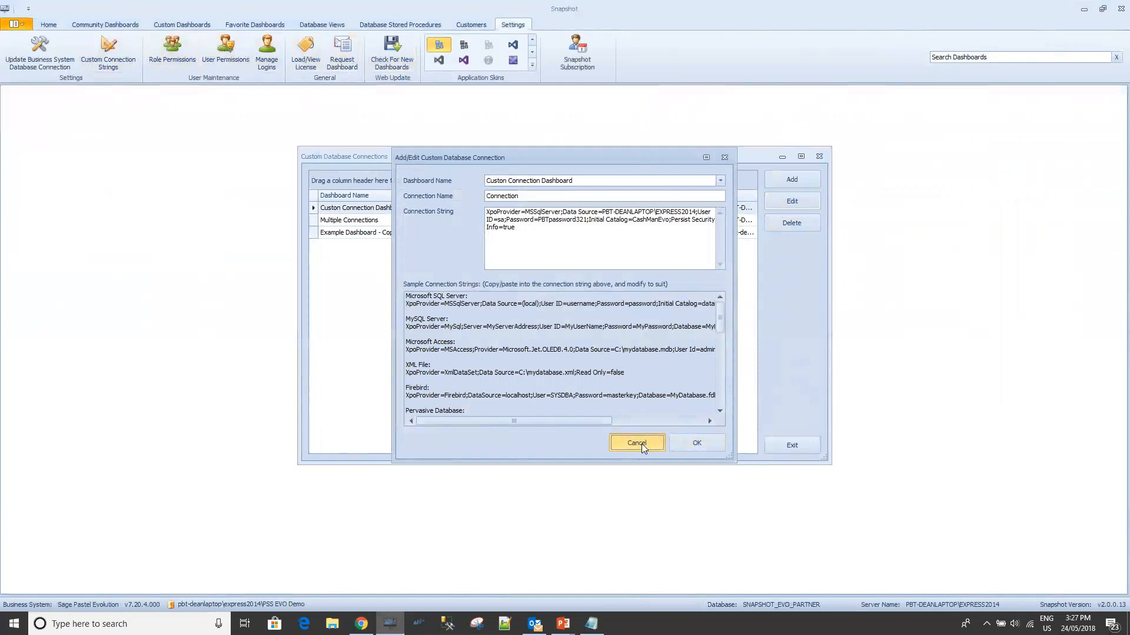
click(819, 156)
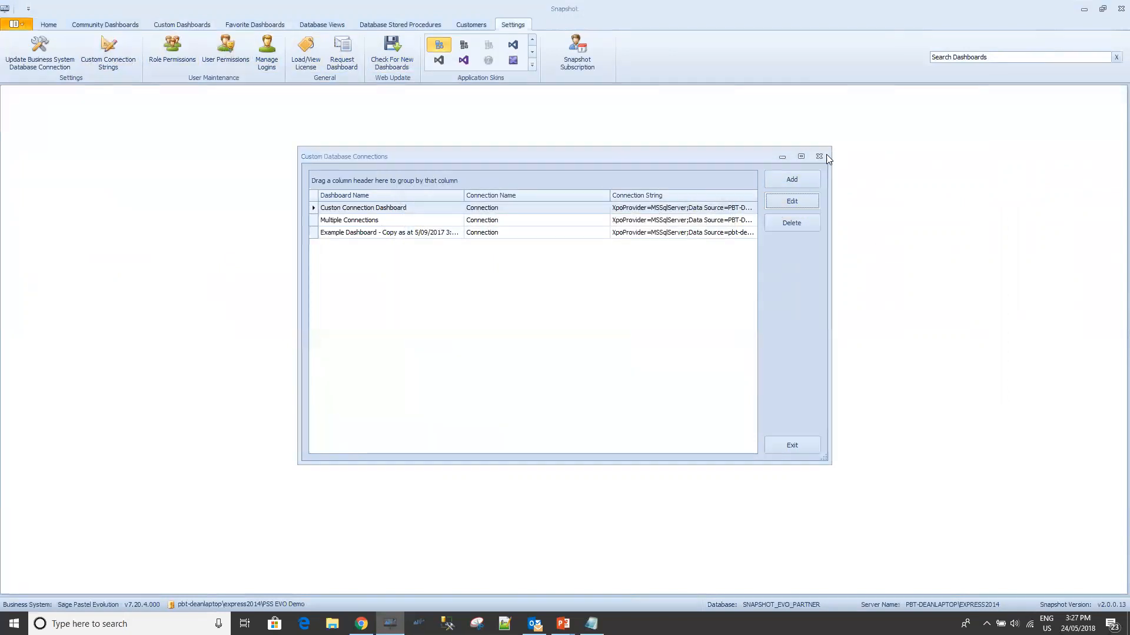
click(195, 23)
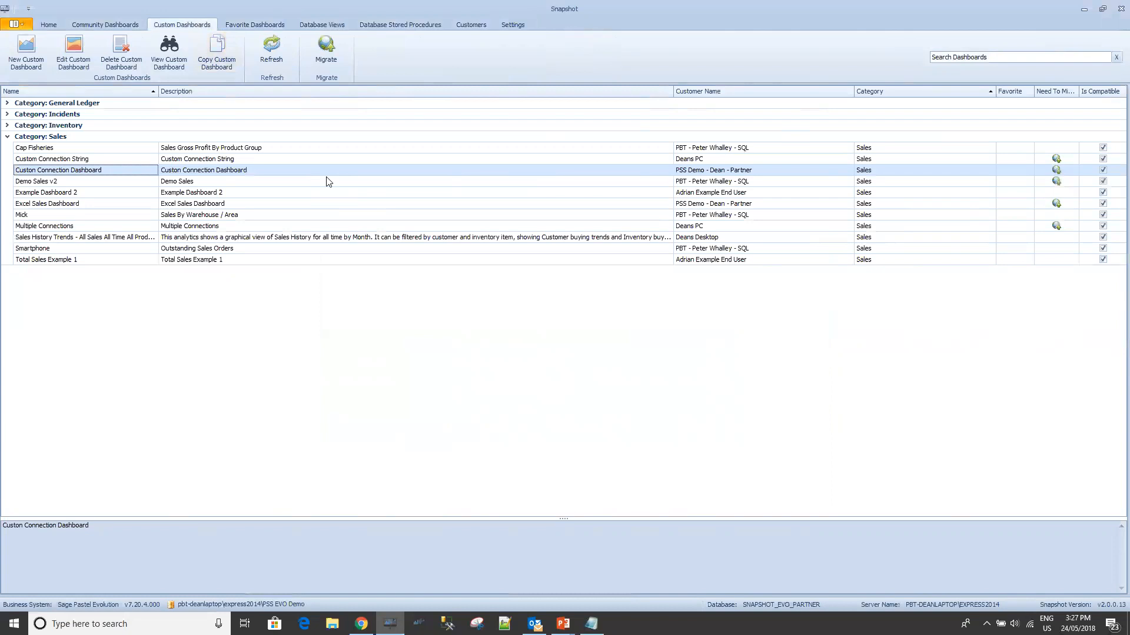
key(alt+Tab)
key(alt+Tab)
key(alt+Tab)
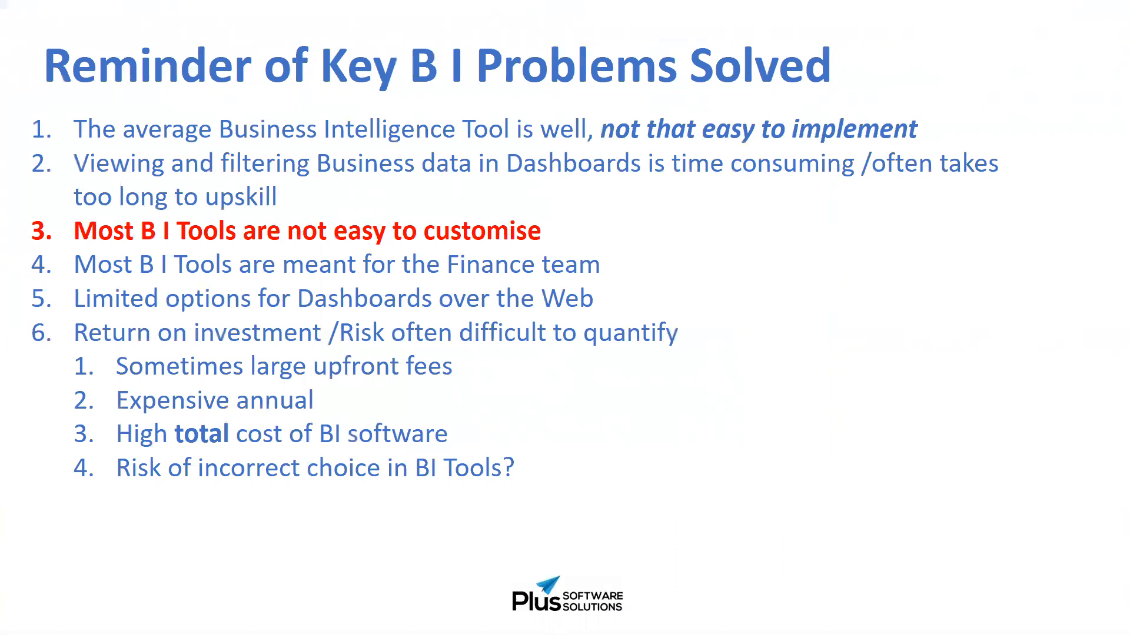
key(Right)
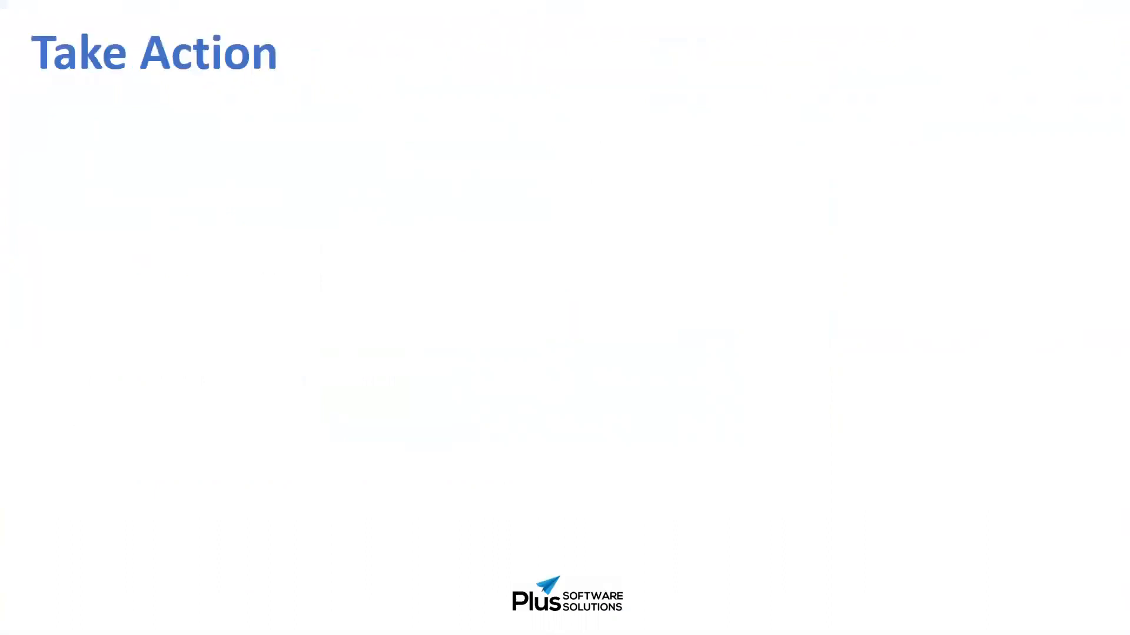
key(Right)
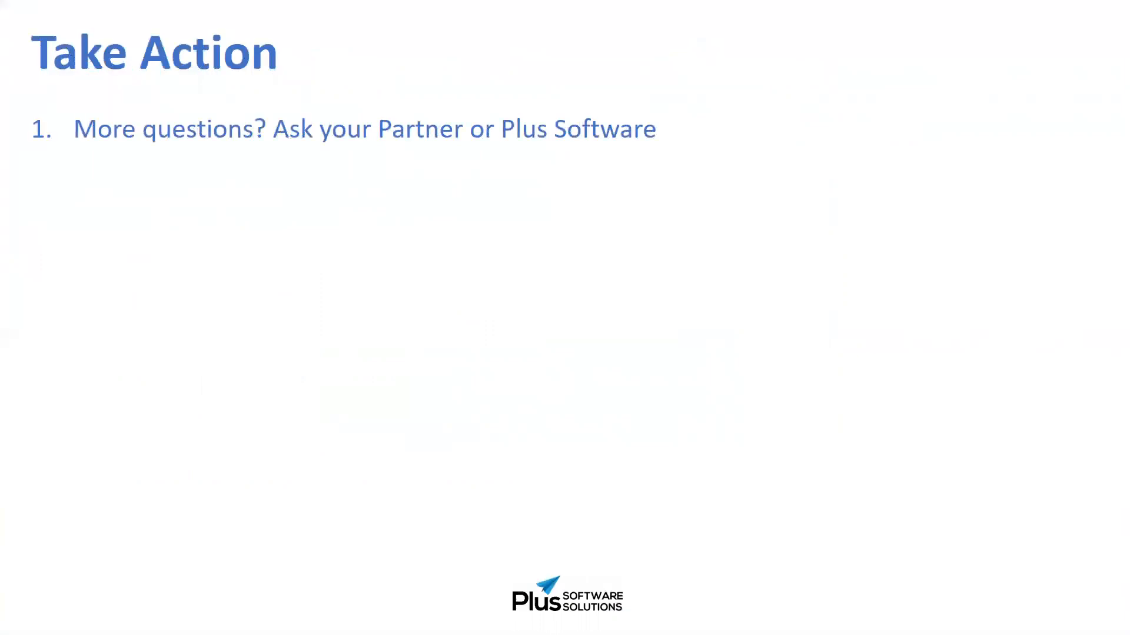
key(Right)
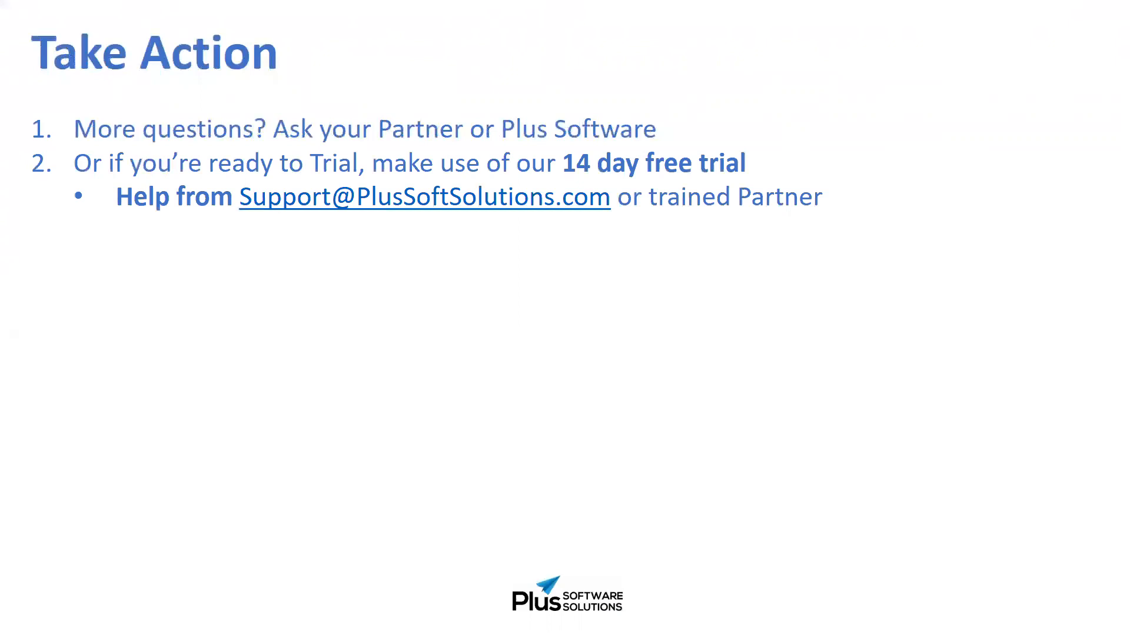
key(Right)
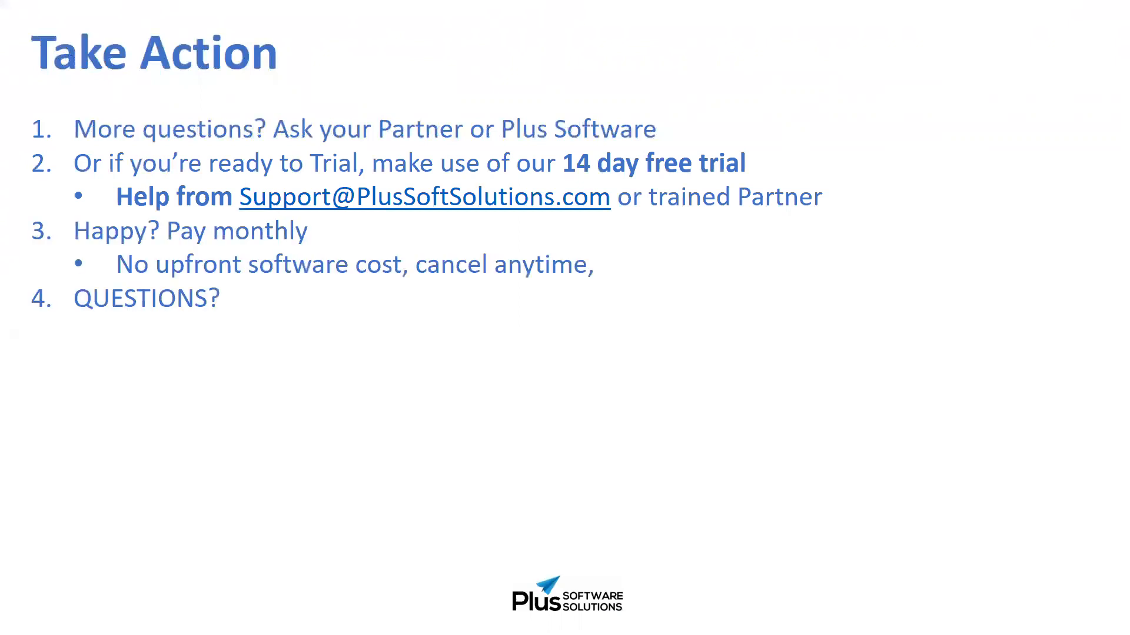